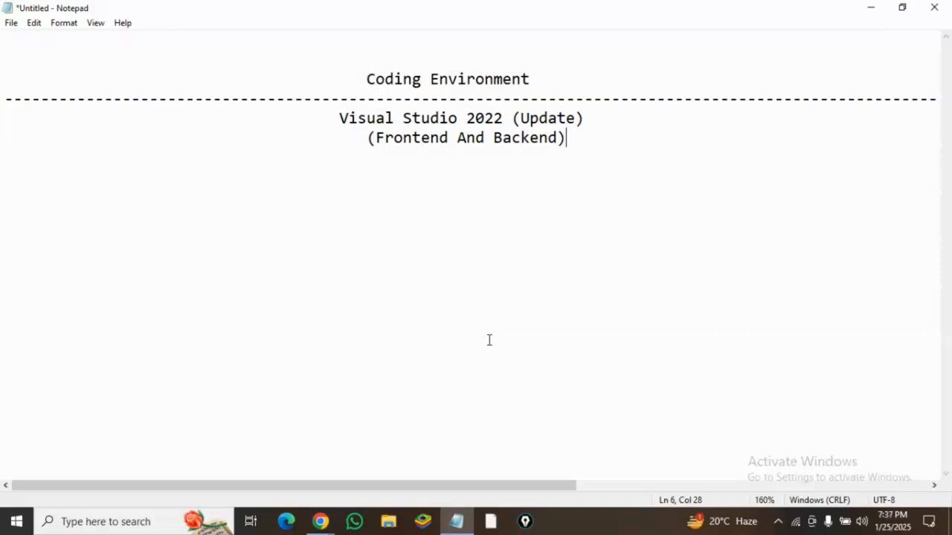
- Open Chrome and search the web for "visual studio download"
click(320, 521)
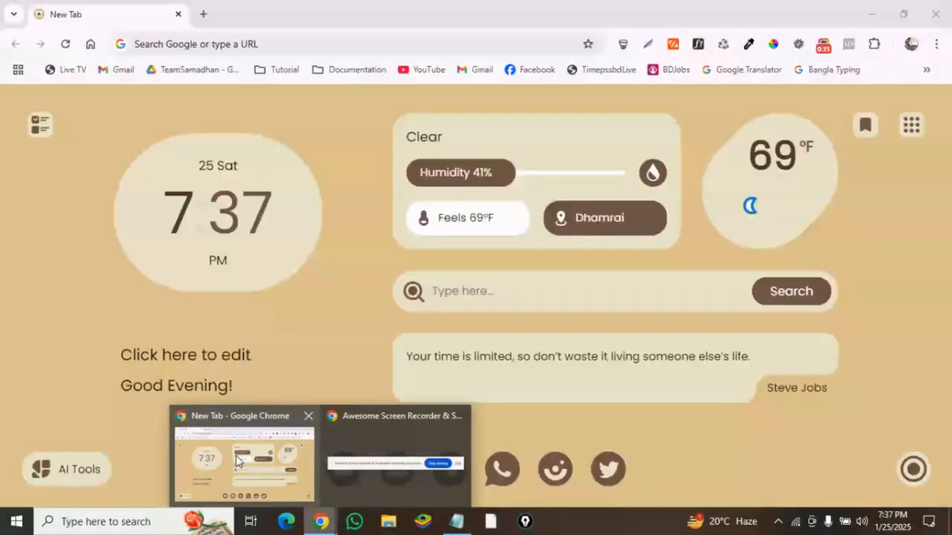
click(238, 461)
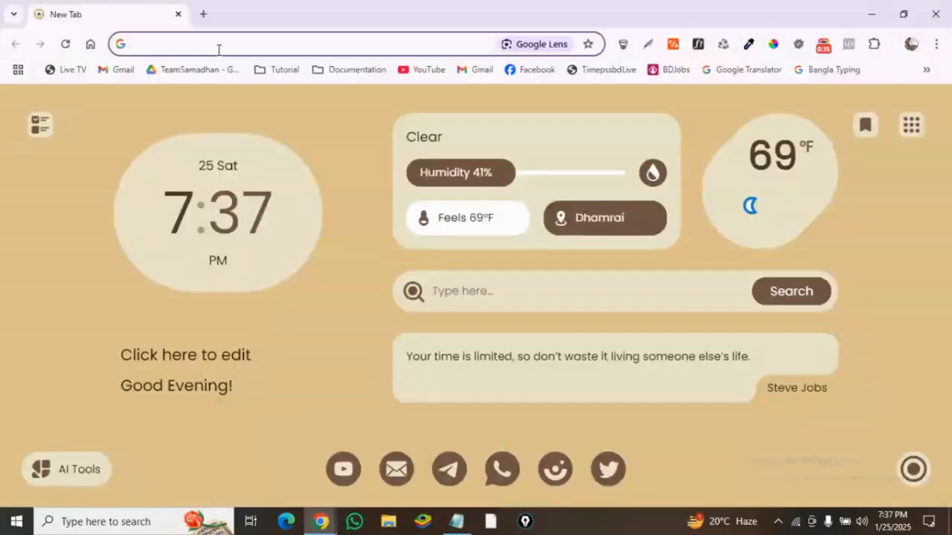
click(219, 46)
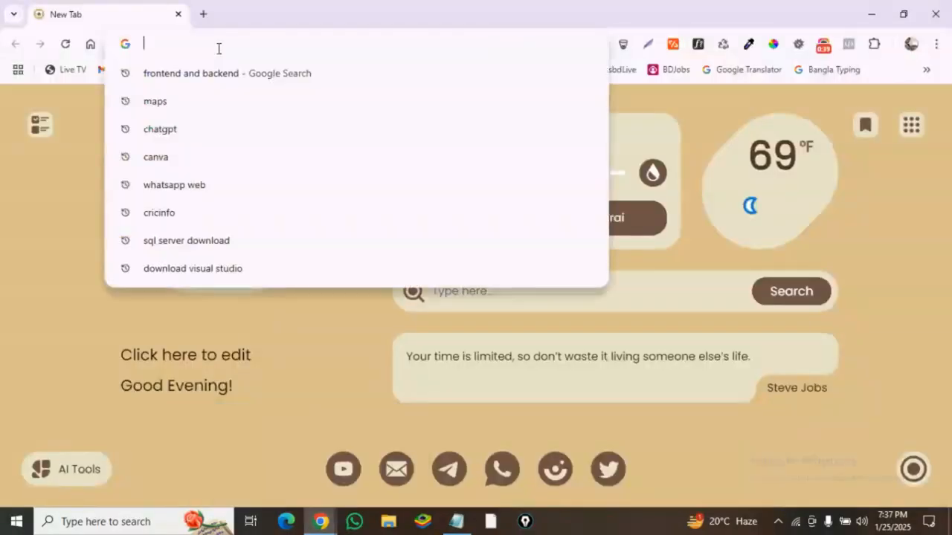
text(visua)
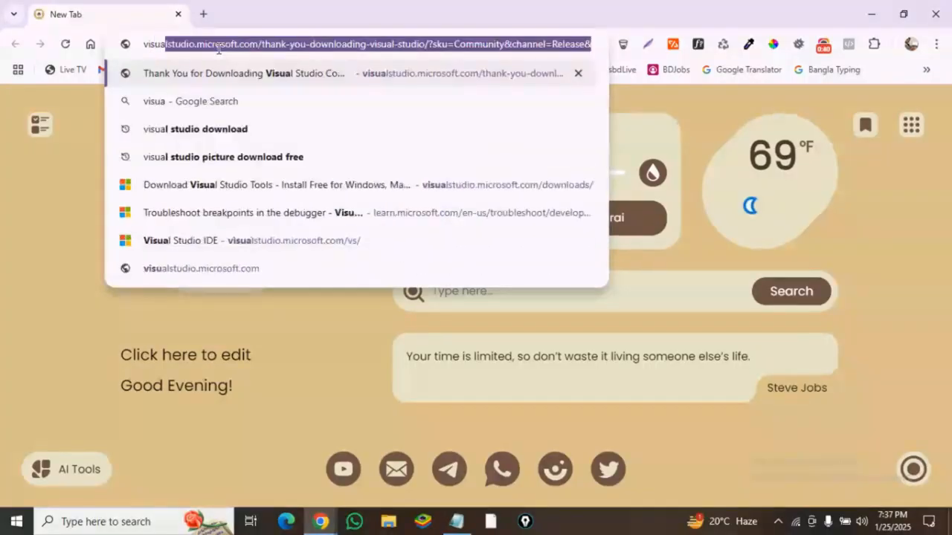
text(l stud)
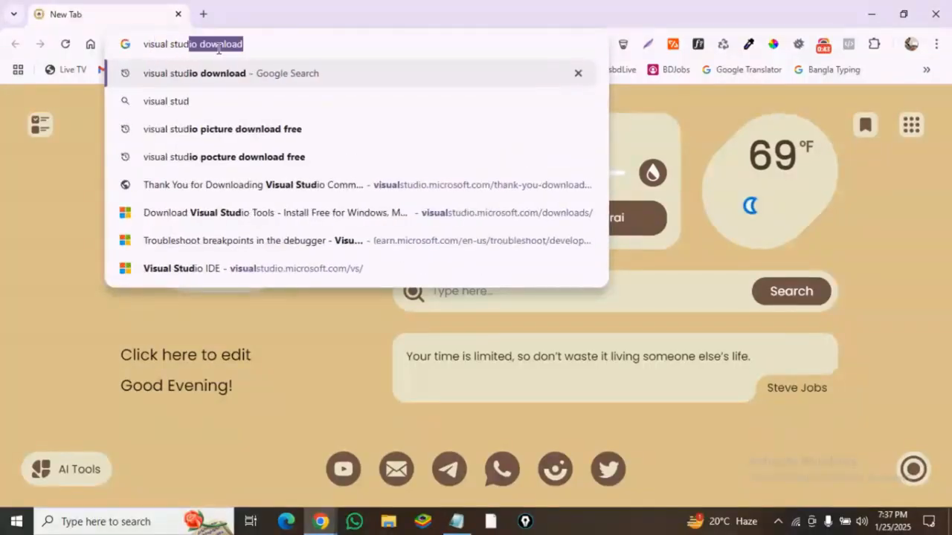
text(io)
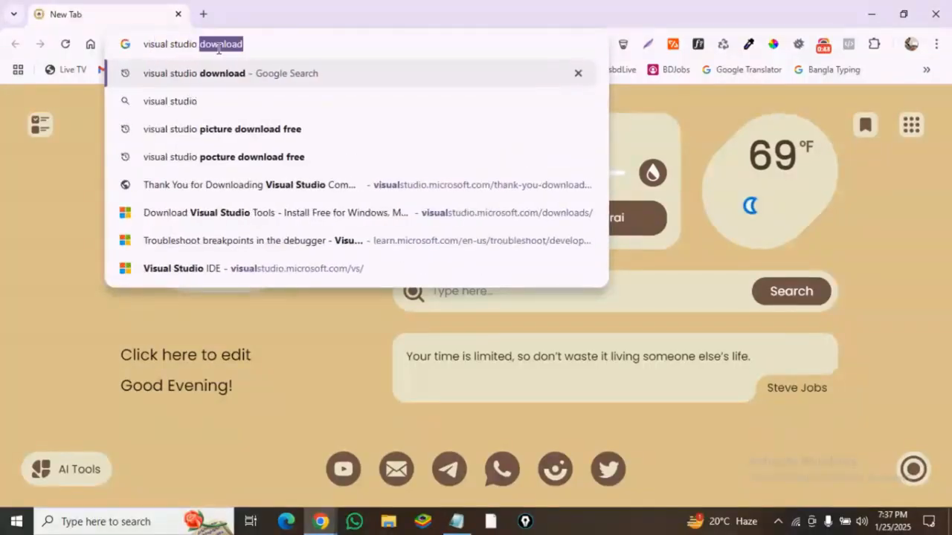
key(Return)
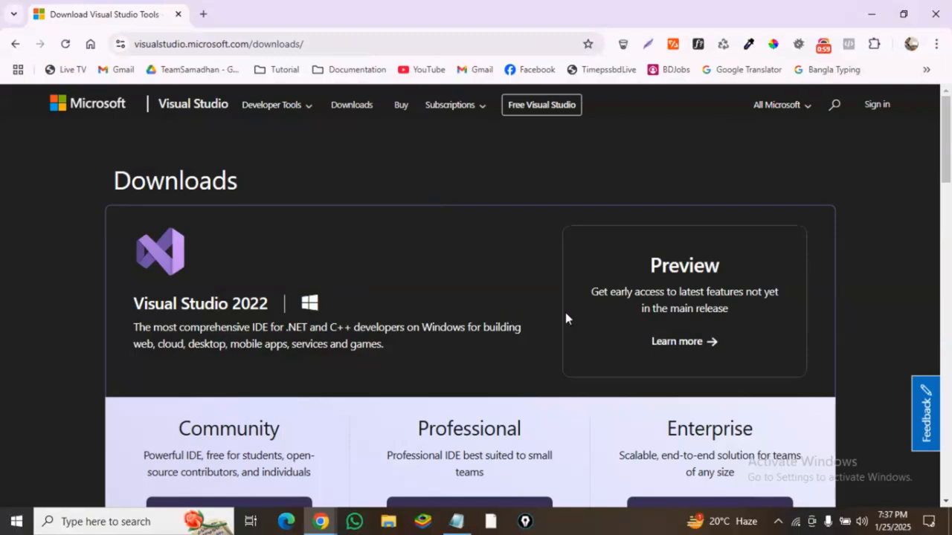
- Download the free Visual Studio 2022 Community installer and save it to the Vedio for Programming ATOZ folder
scroll(420, 321, down, 5)
scroll(480, 348, up, 3)
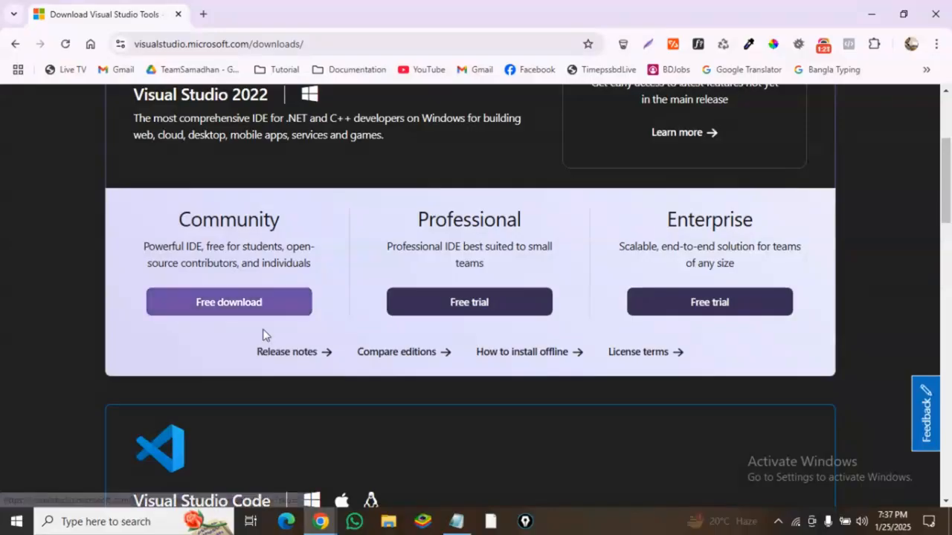
click(210, 305)
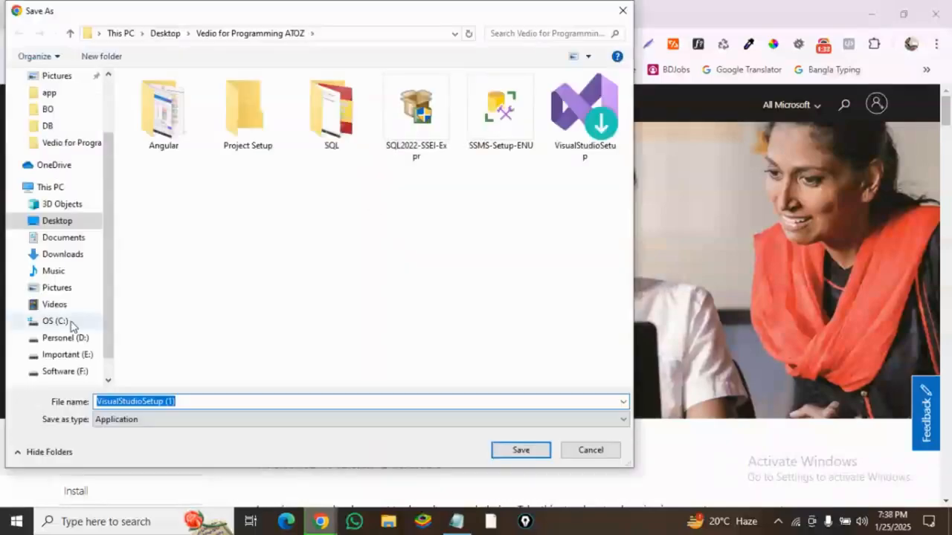
click(520, 451)
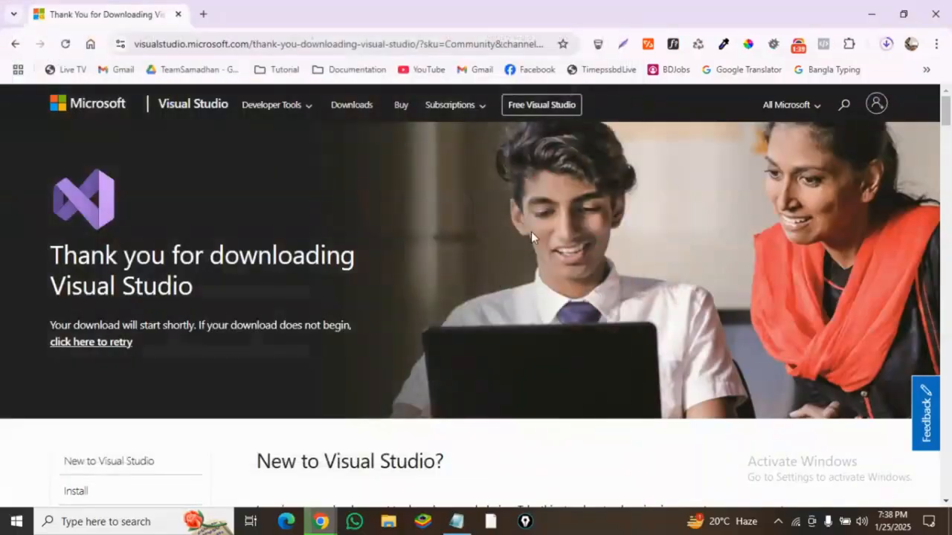
- Run the downloaded VisualStudioSetup (1).exe and continue past the installer's first screen
click(886, 45)
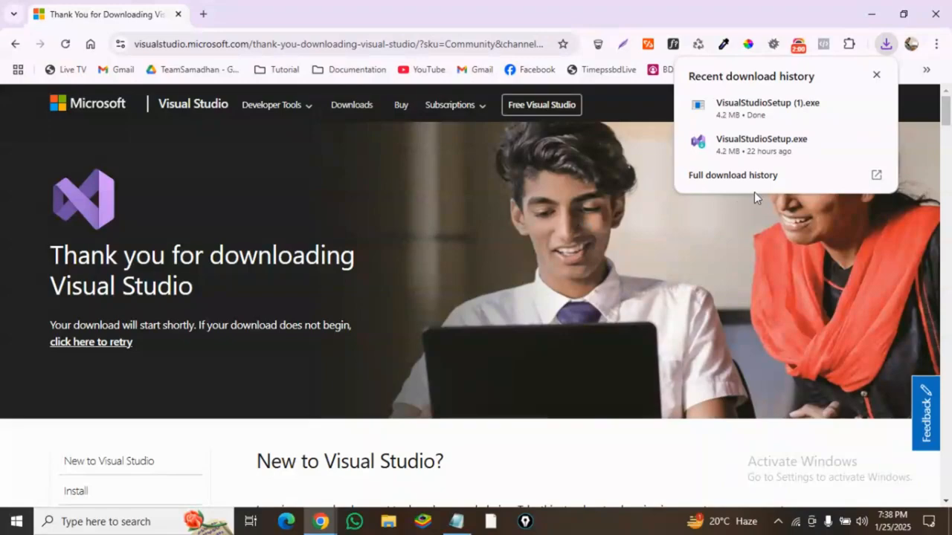
click(742, 107)
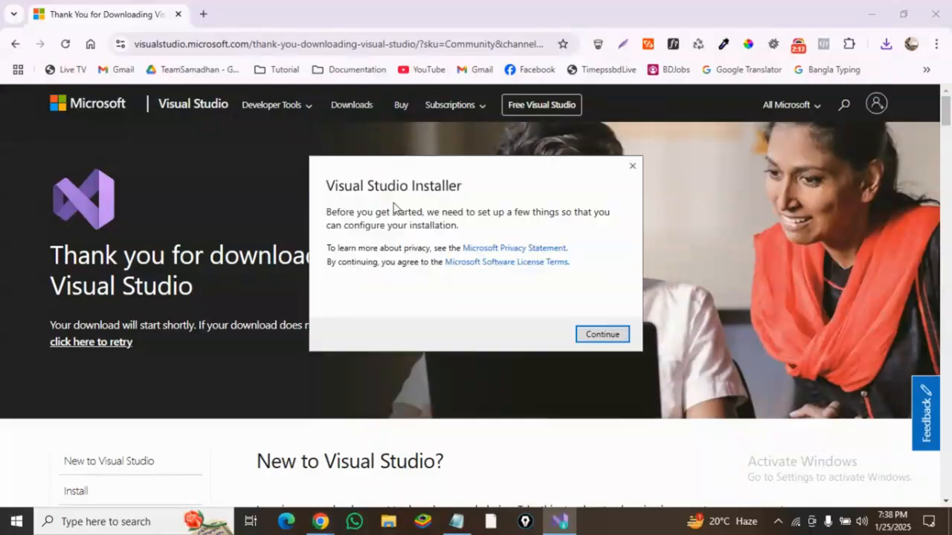
click(596, 336)
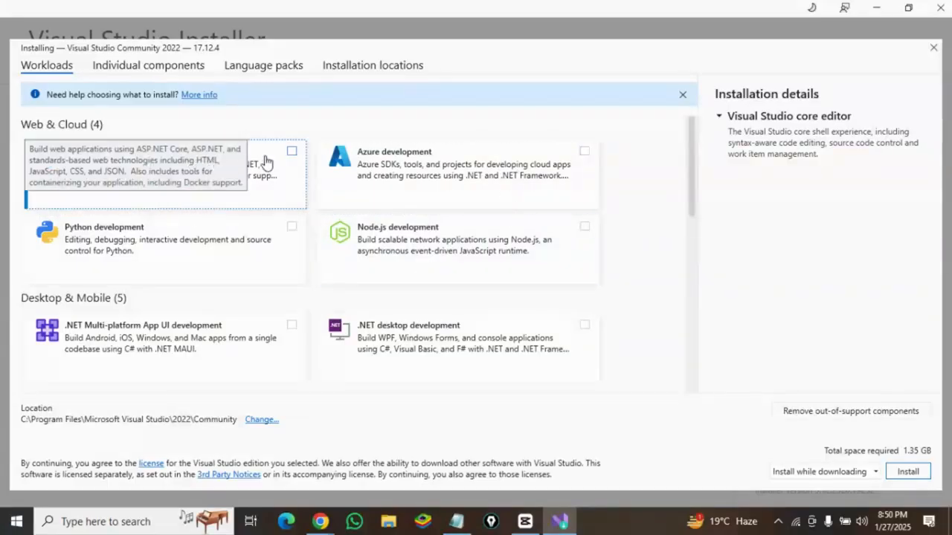
- Select the ASP.NET and web development workload and start the installation
click(293, 153)
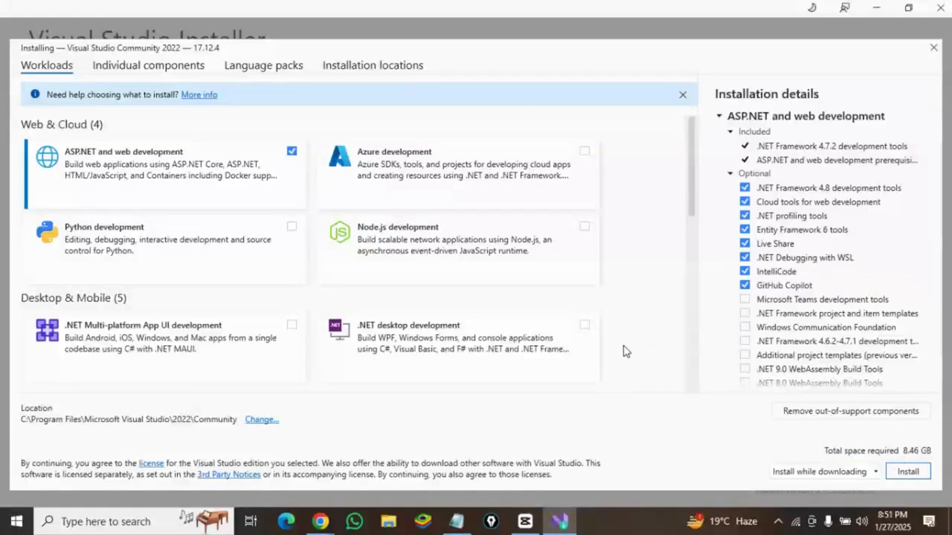
click(906, 472)
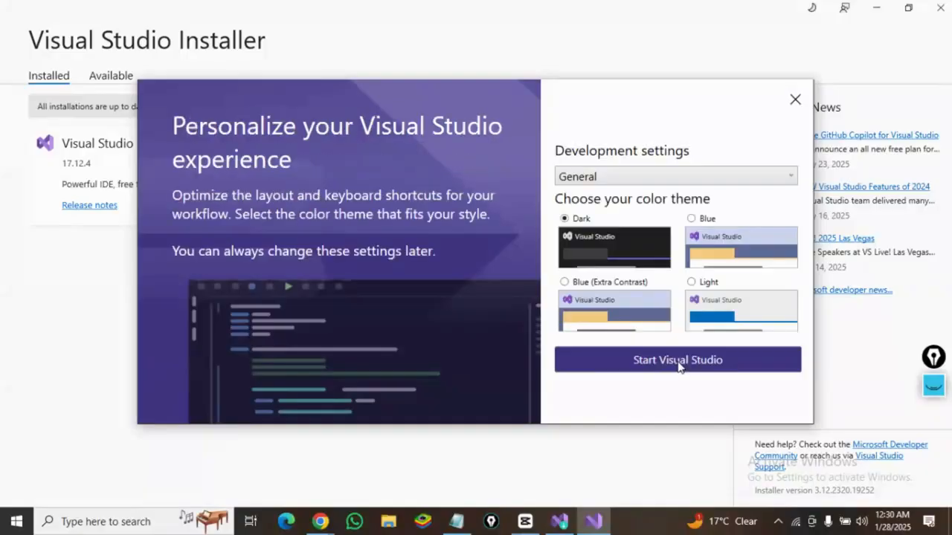
- Choose the Blue color theme and start Visual Studio
click(696, 220)
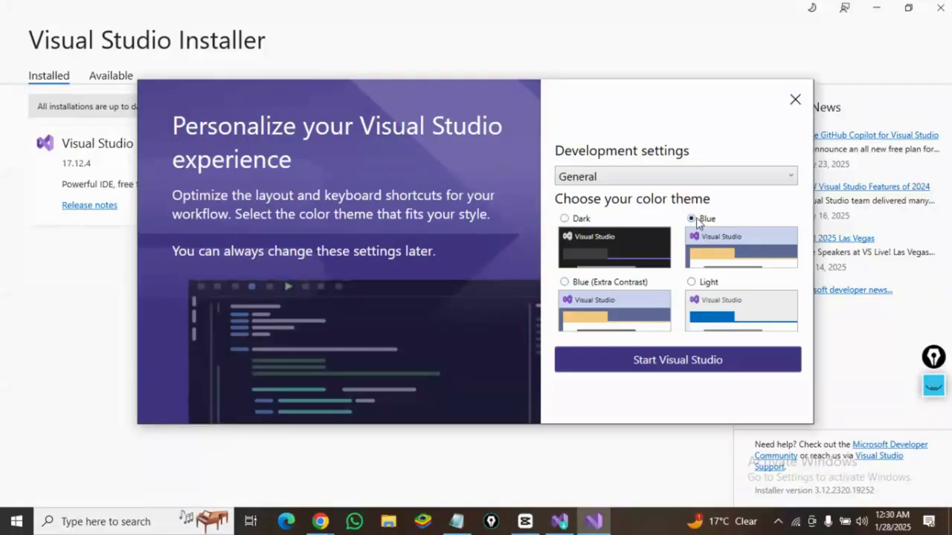
click(678, 362)
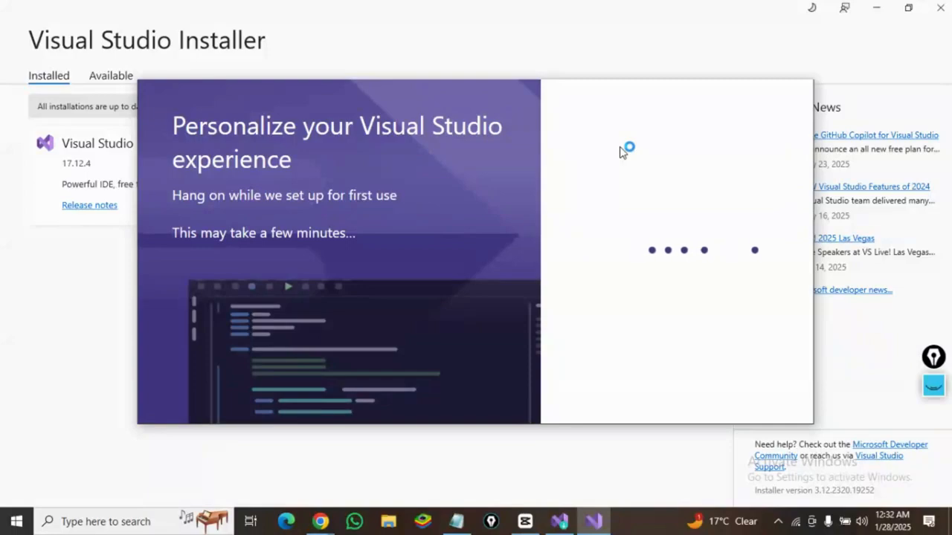
- Open Command Prompt and run ng v to check the Angular CLI and Node versions
click(117, 525)
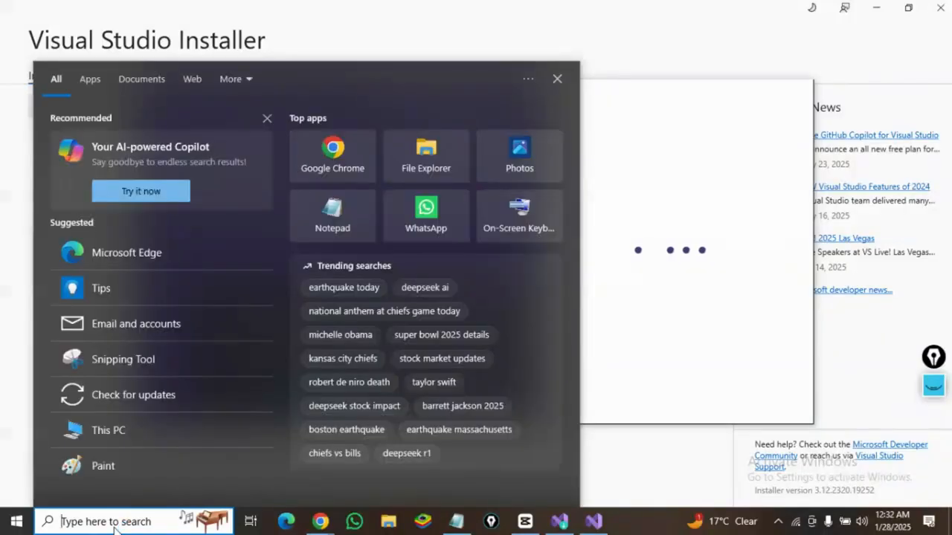
text(cm)
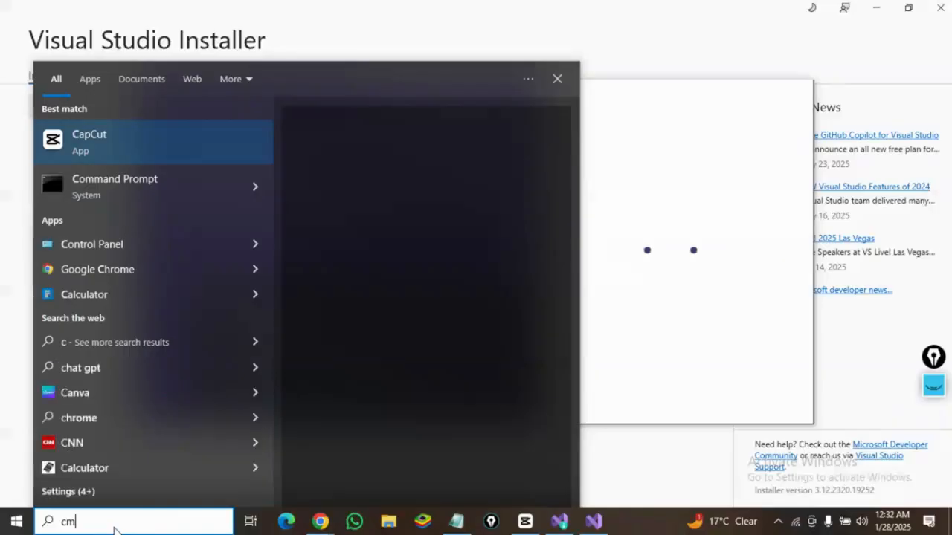
text(d)
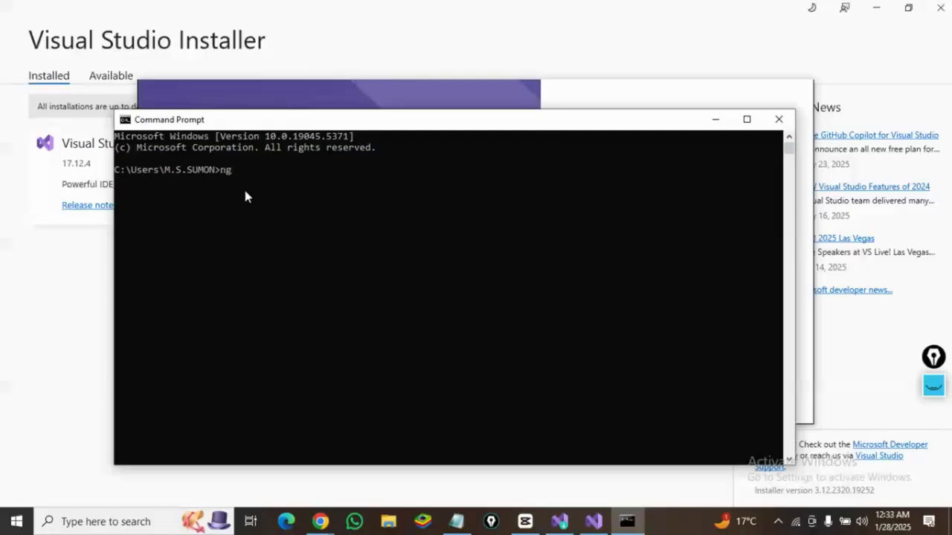
key(Return)
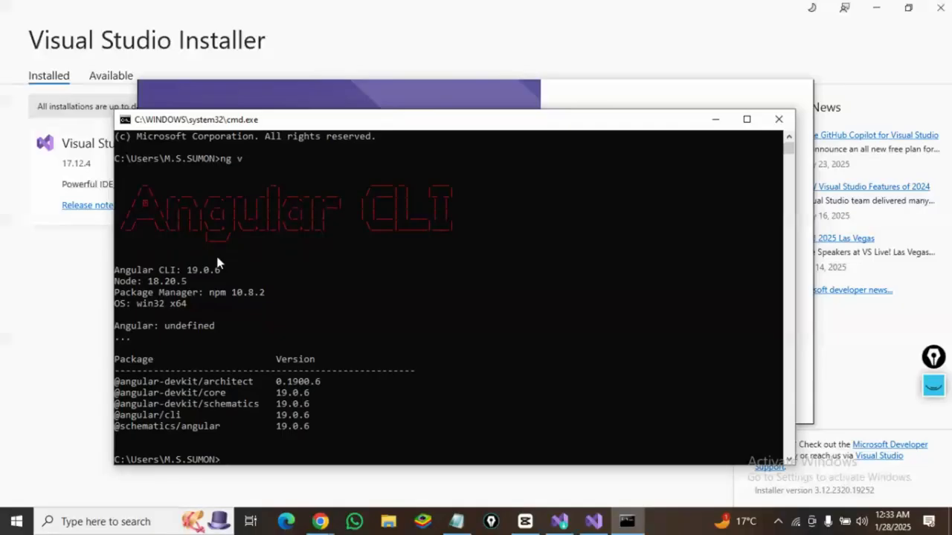
- Examine the Angular CLI and Node version lines in the output, then close Command Prompt
drag(223, 274, 117, 276)
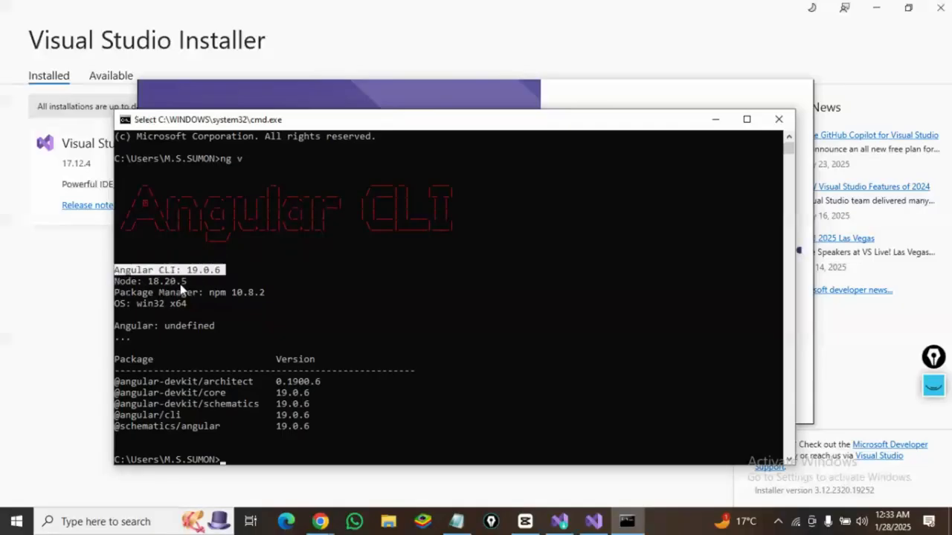
drag(192, 286, 117, 284)
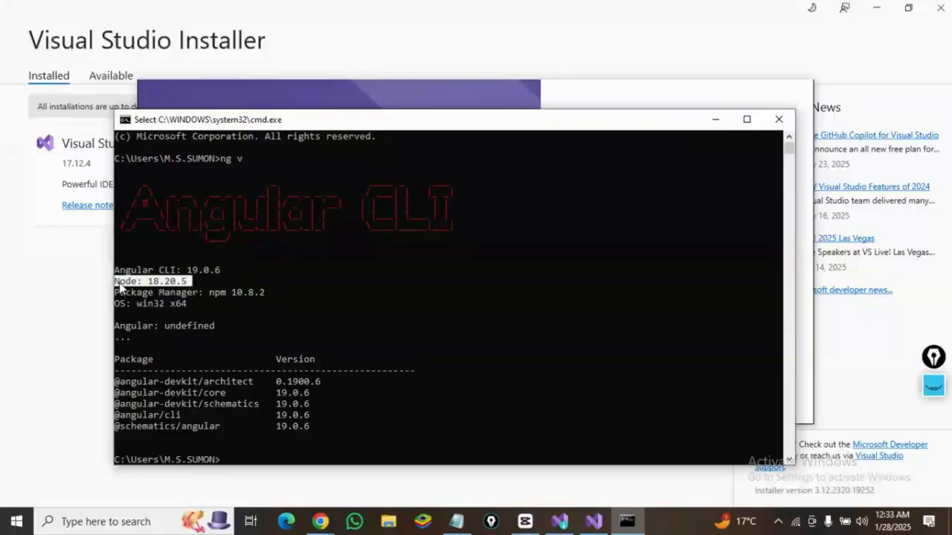
click(146, 273)
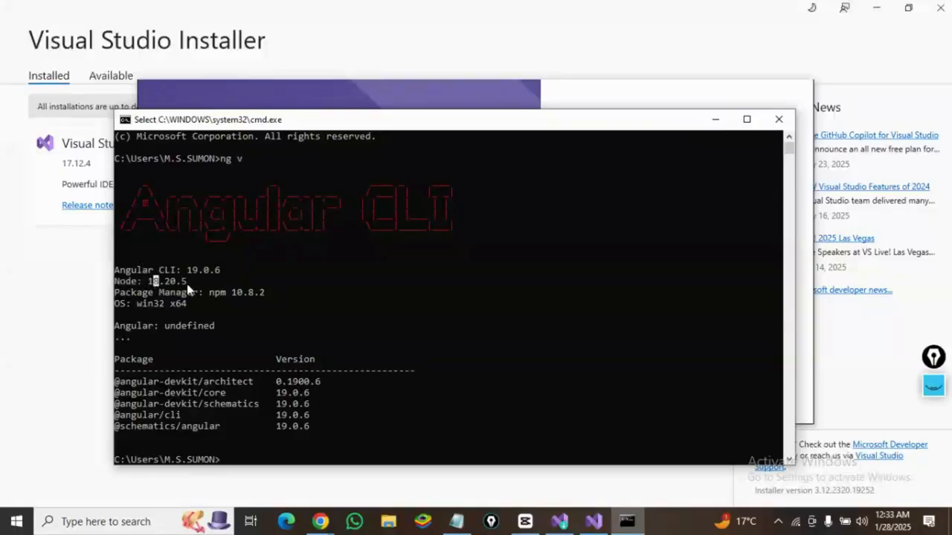
drag(190, 288, 116, 284)
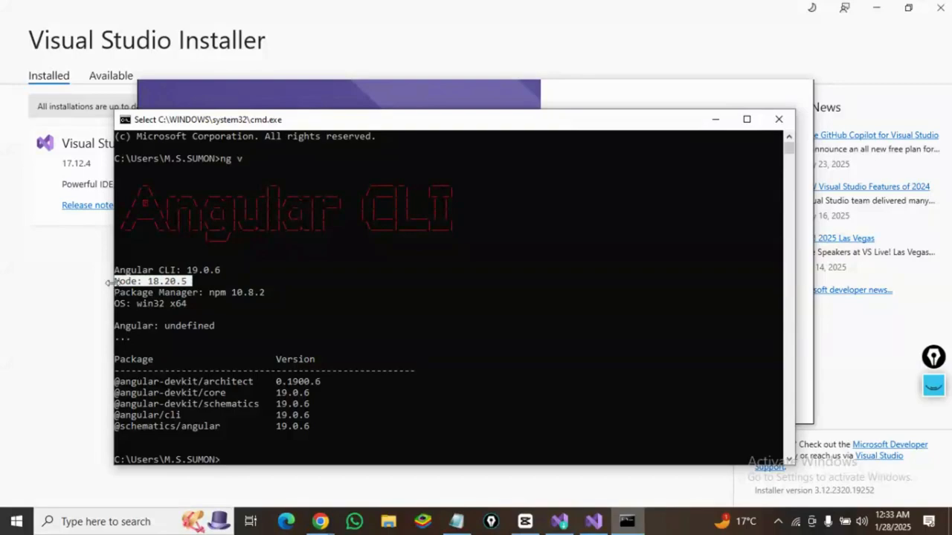
click(163, 271)
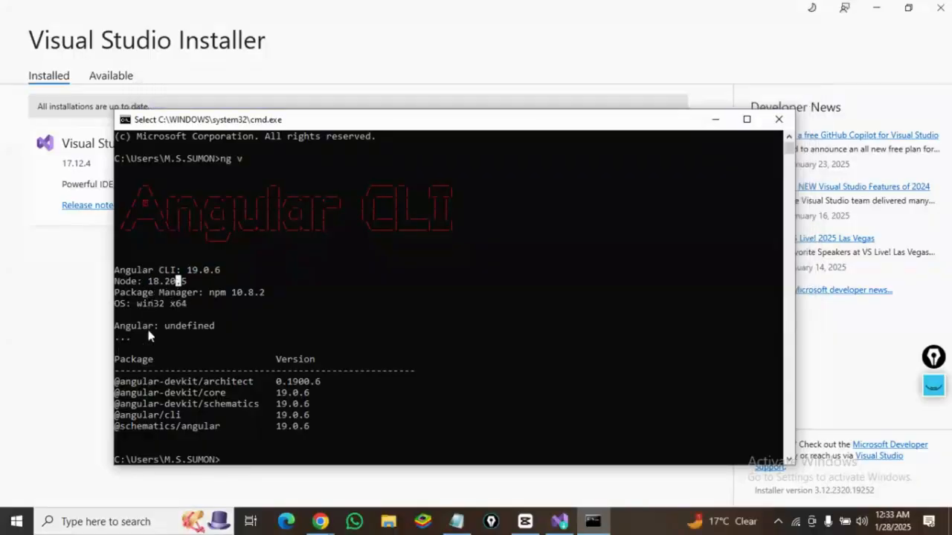
scroll(267, 198, down, 2)
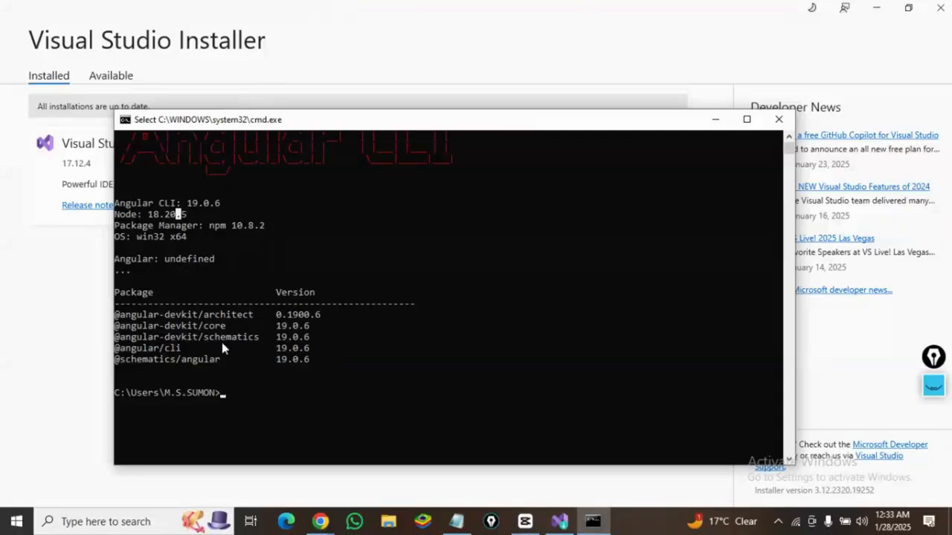
click(229, 392)
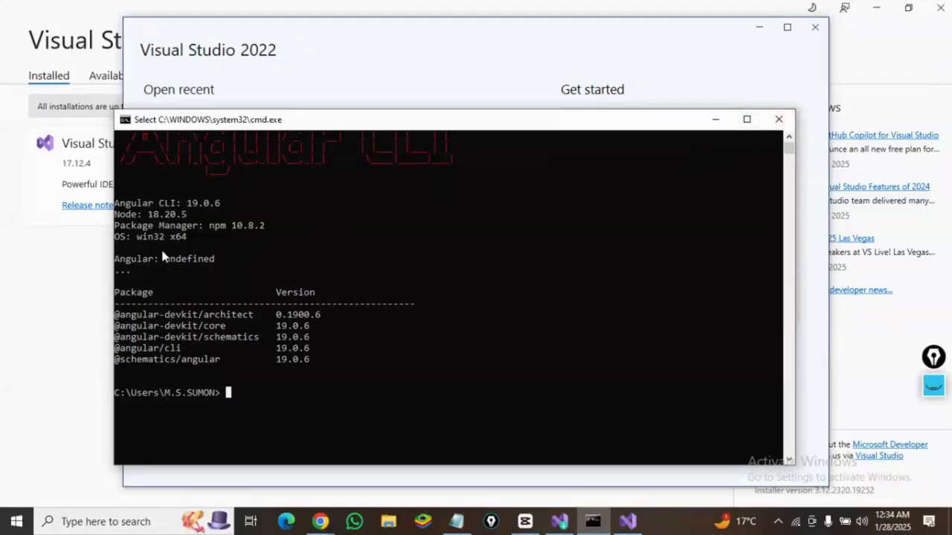
click(777, 121)
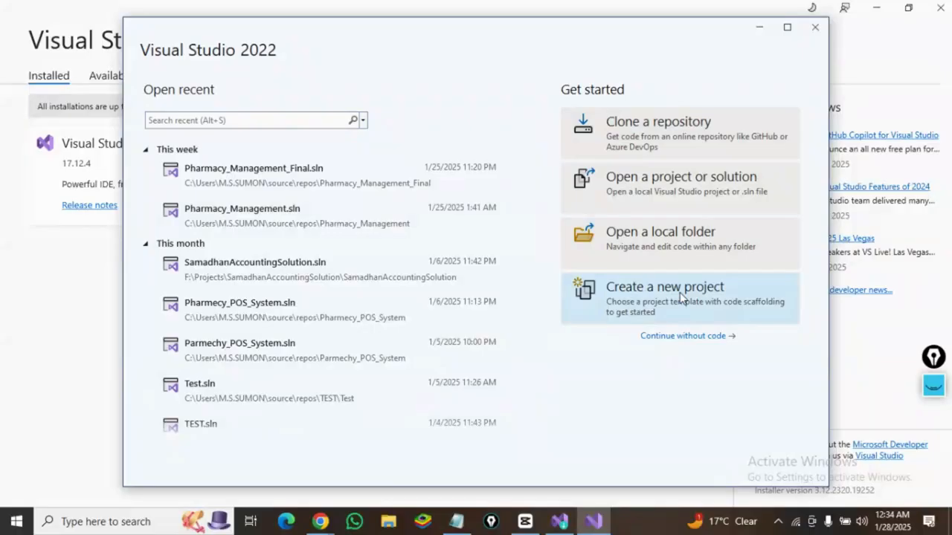
- Start a new project and choose the Angular and ASP.NET Core template
click(682, 297)
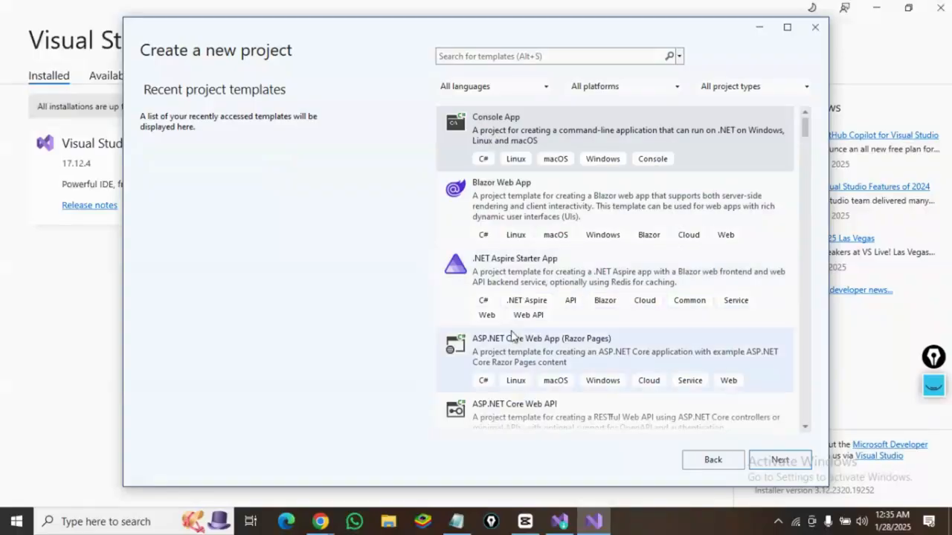
scroll(565, 337, down, 2)
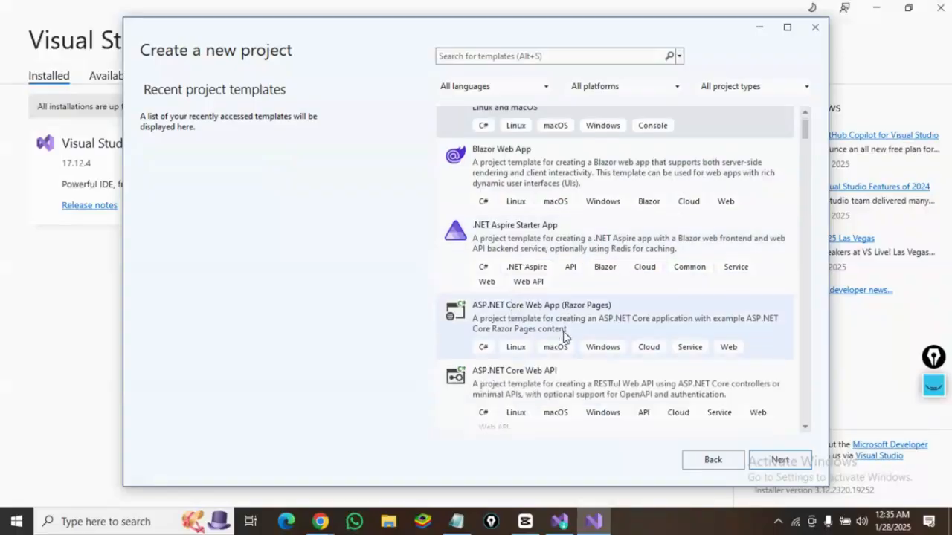
scroll(565, 337, down, 5)
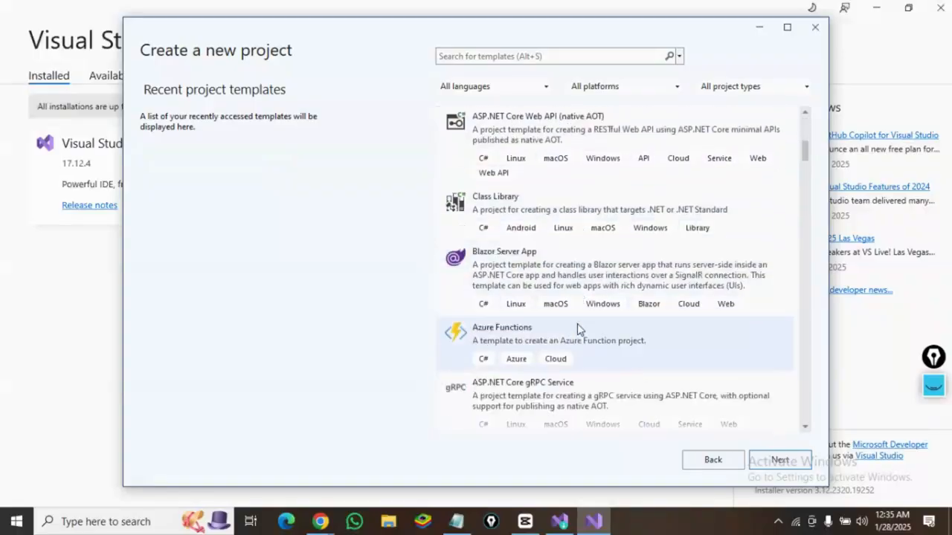
scroll(577, 331, down, 6)
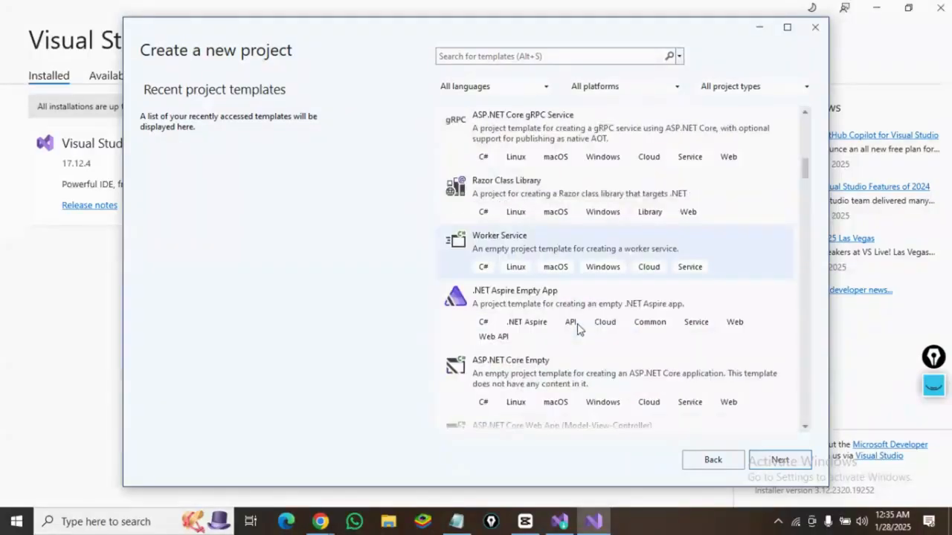
scroll(555, 325, down, 5)
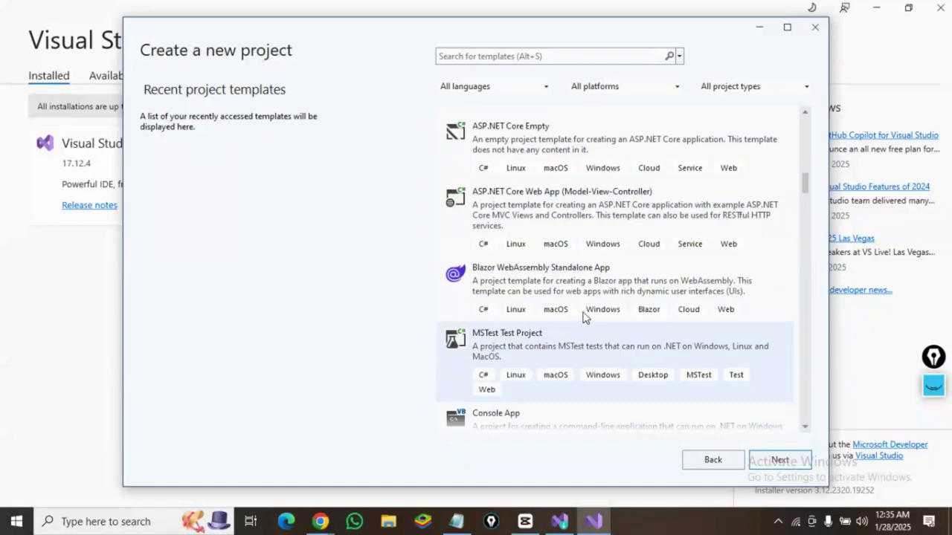
scroll(773, 199, down, 4)
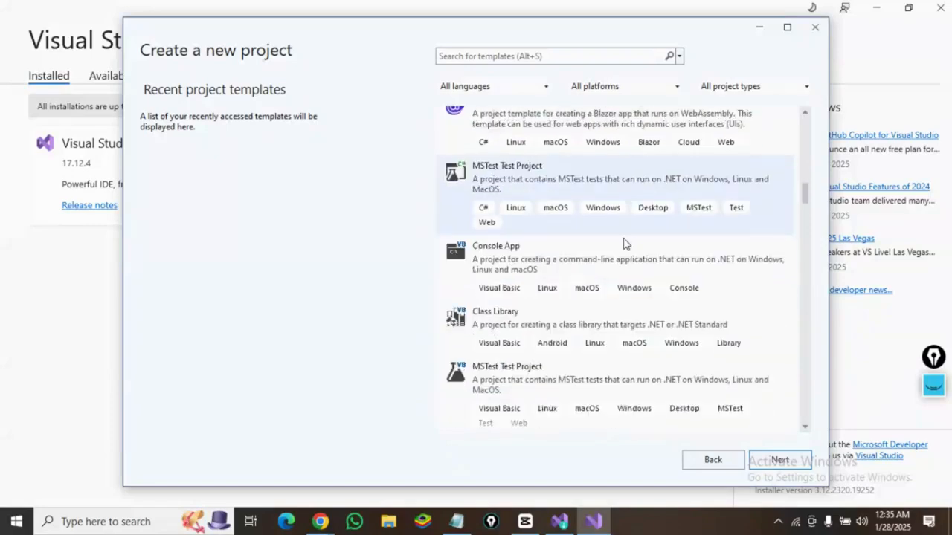
scroll(613, 256, down, 4)
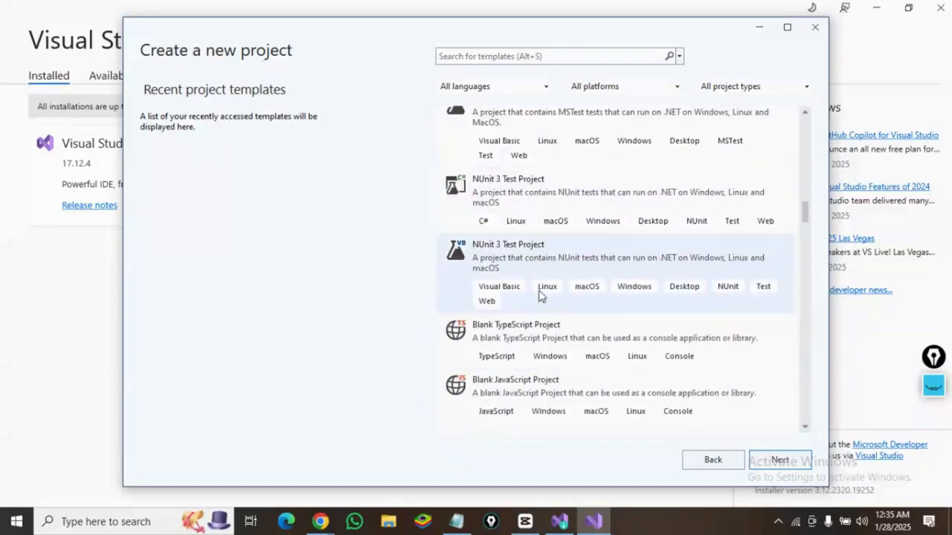
scroll(508, 370, down, 1)
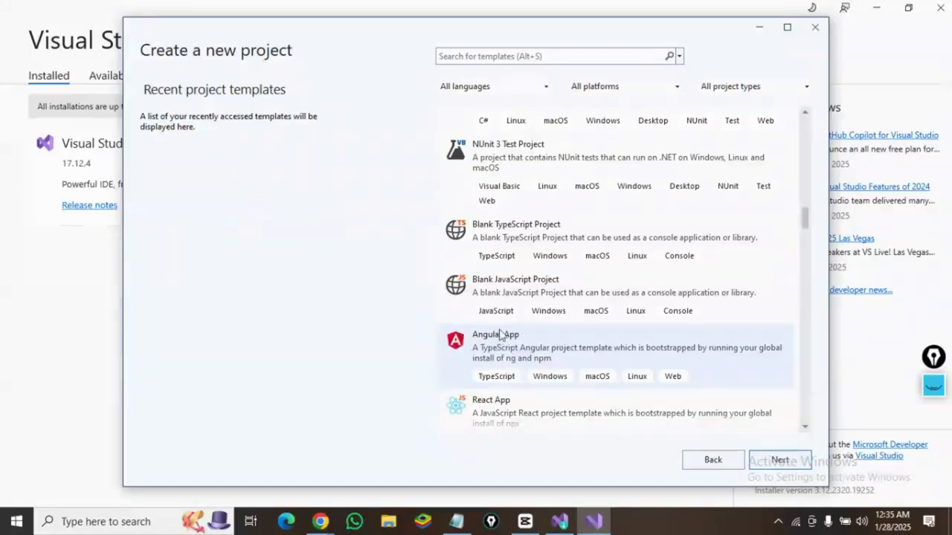
scroll(510, 335, down, 5)
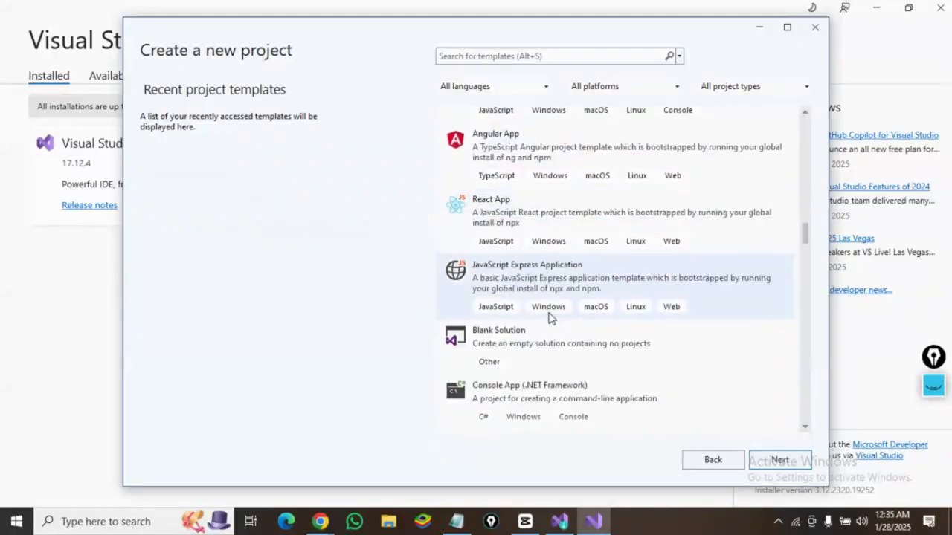
scroll(550, 318, down, 10)
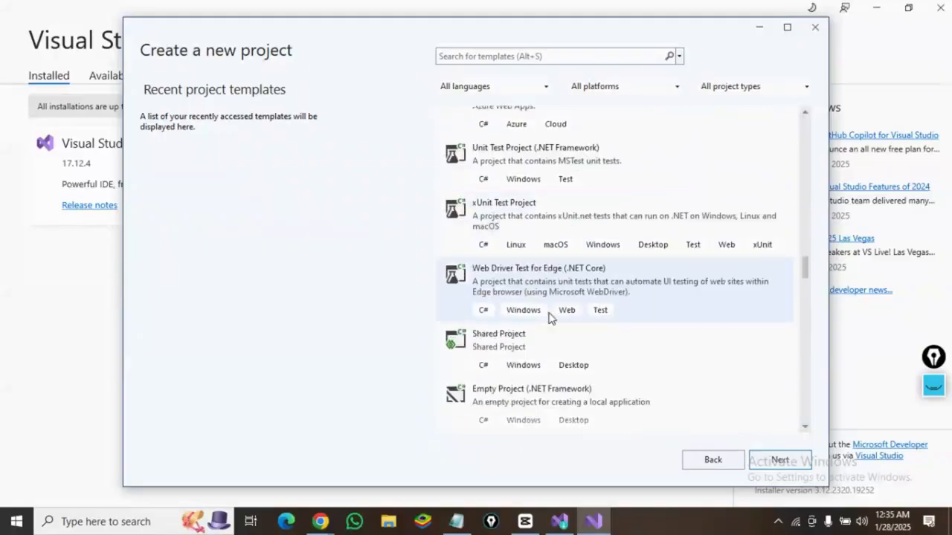
scroll(551, 317, down, 8)
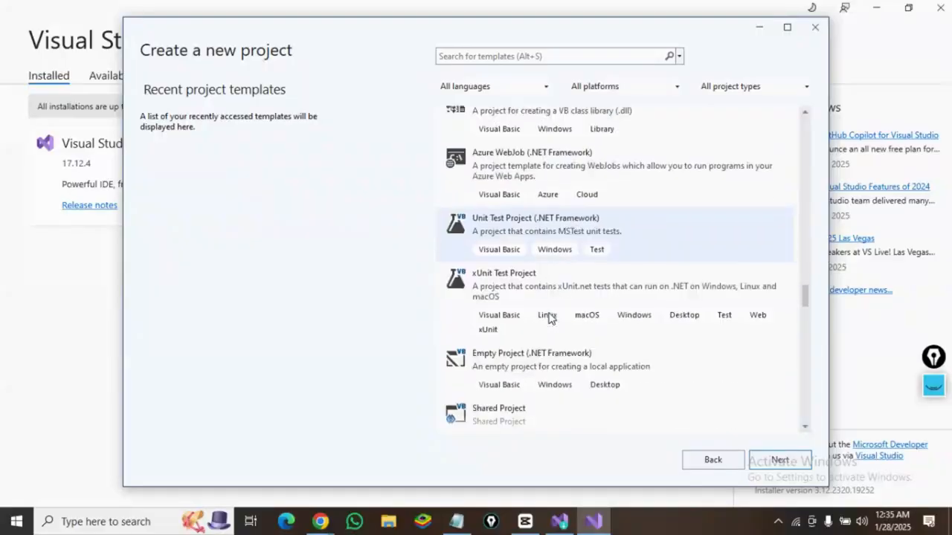
scroll(550, 318, down, 6)
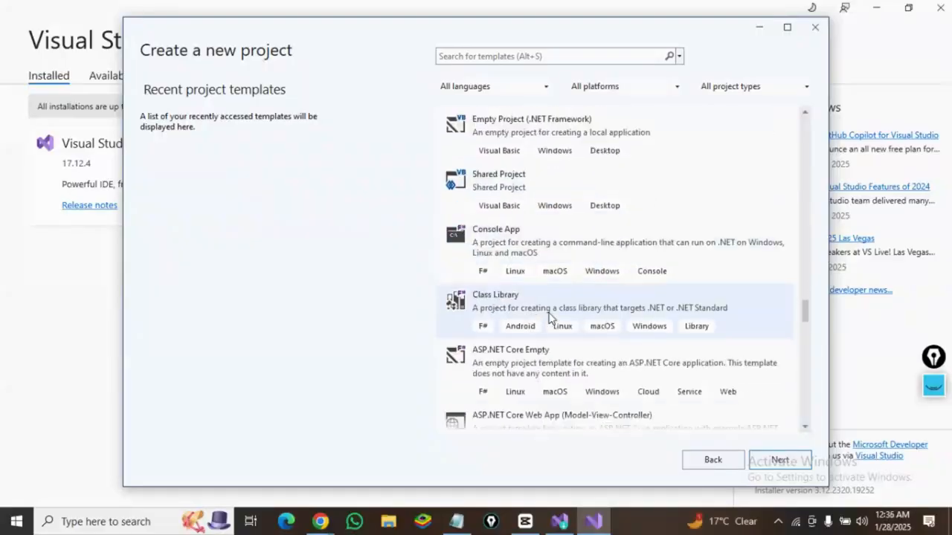
scroll(550, 317, down, 6)
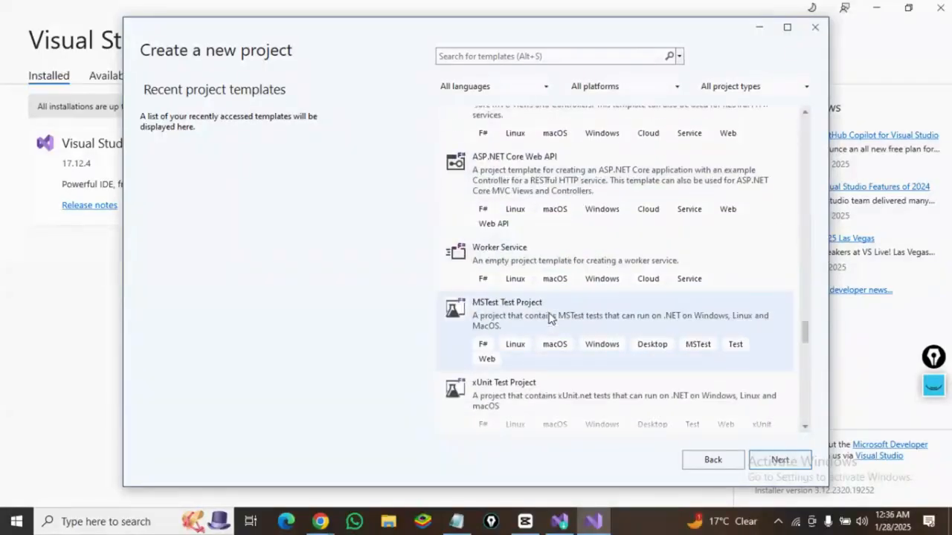
scroll(550, 318, down, 7)
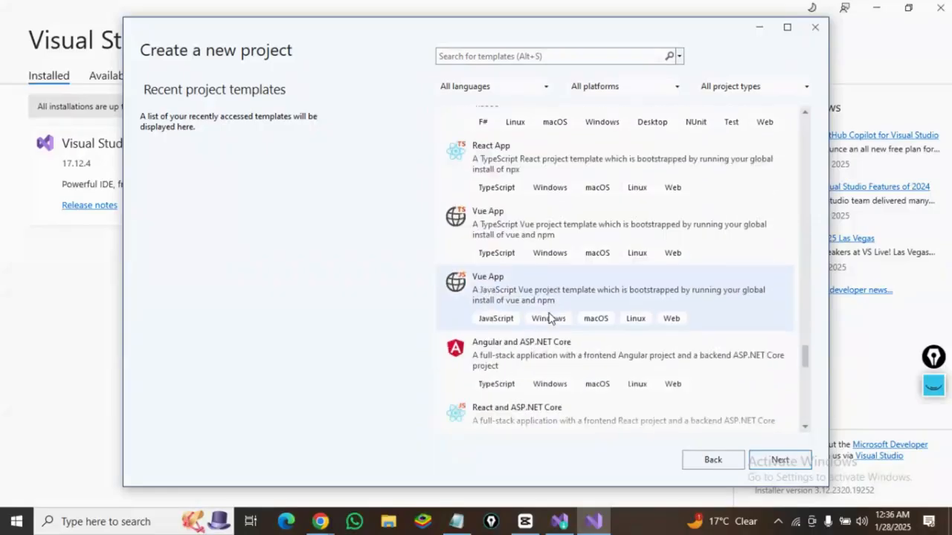
scroll(549, 320, down, 1)
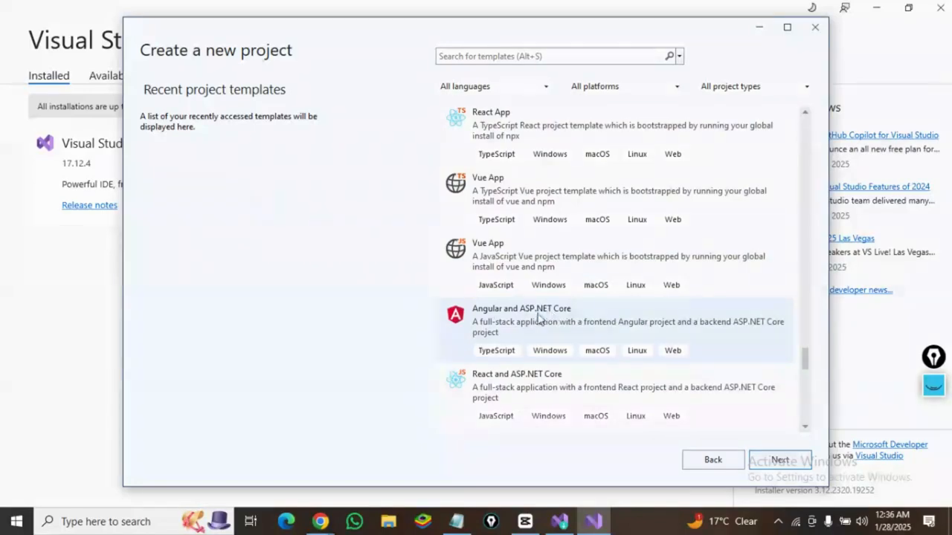
click(506, 321)
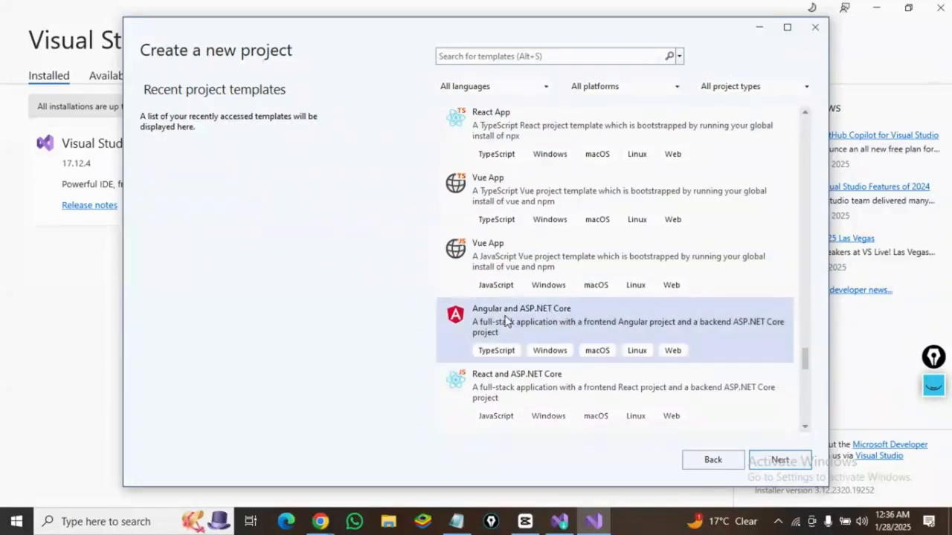
click(756, 461)
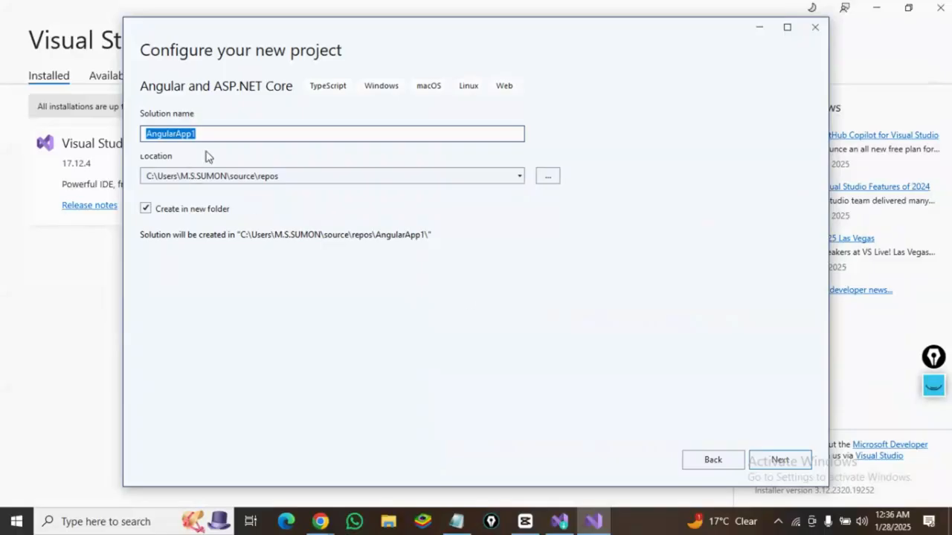
- Name the solution Pharmacy_Management_POS and create it with the .NET 8.0 (Long Term Support) framework defaults
text(Ph)
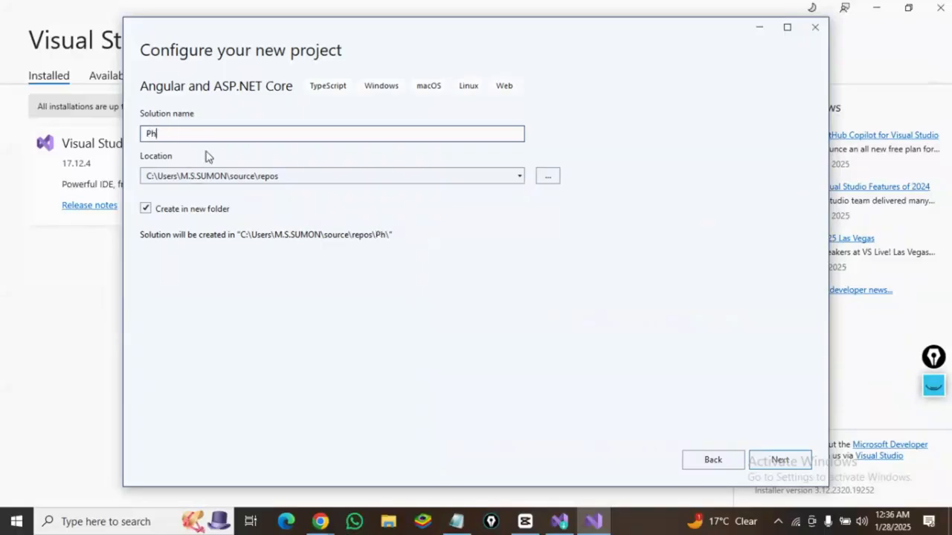
text(armacy_Mana)
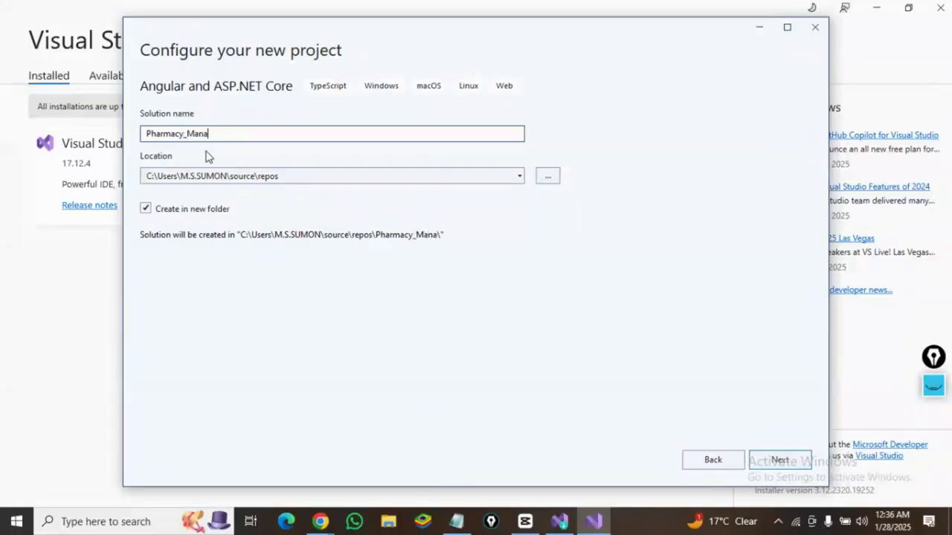
text(gement)
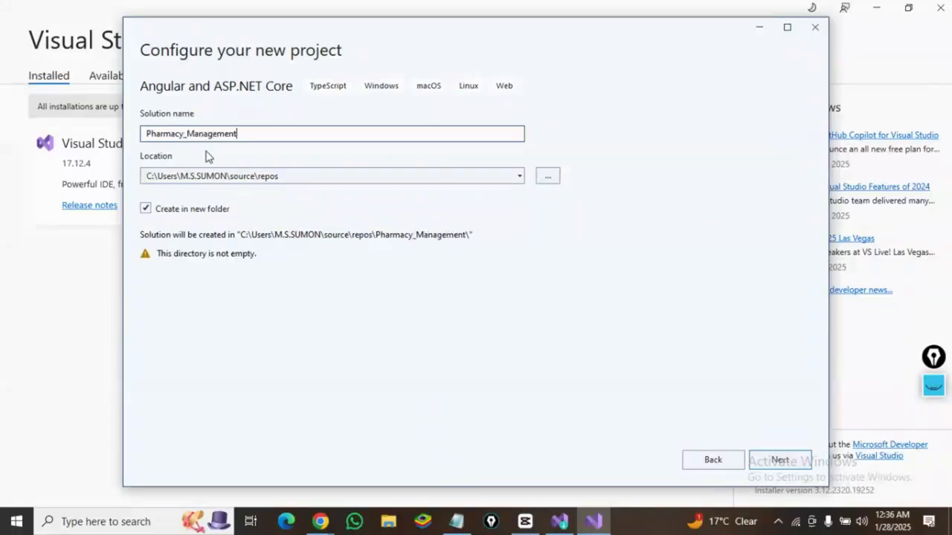
text(_)
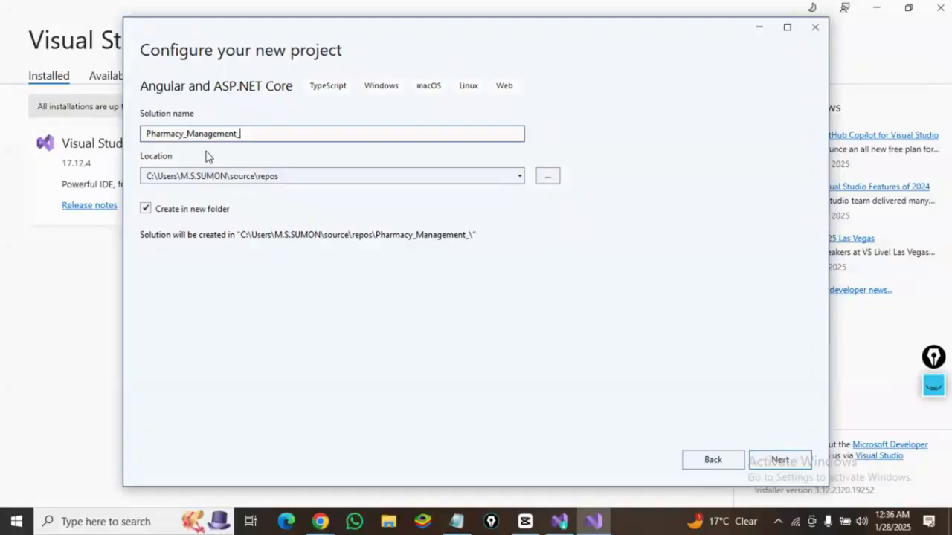
text(POS)
click(763, 463)
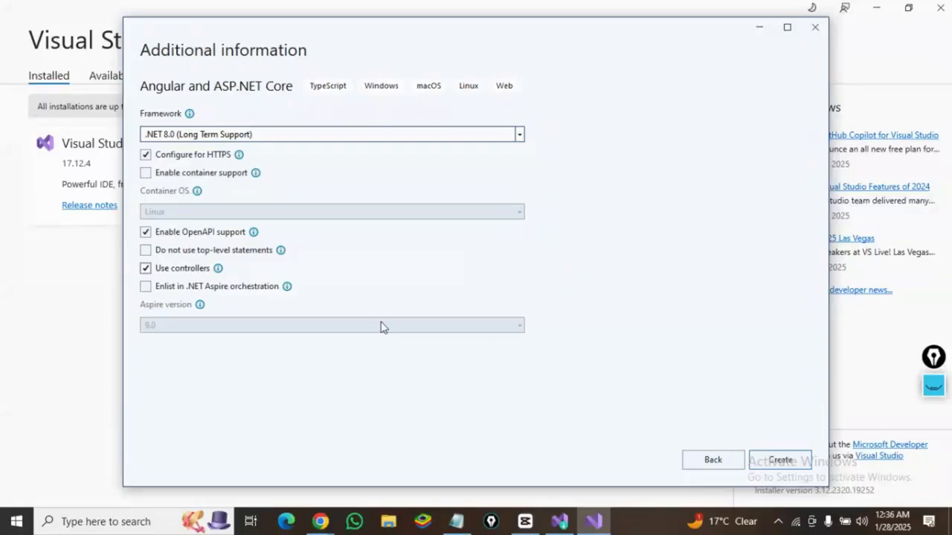
click(766, 464)
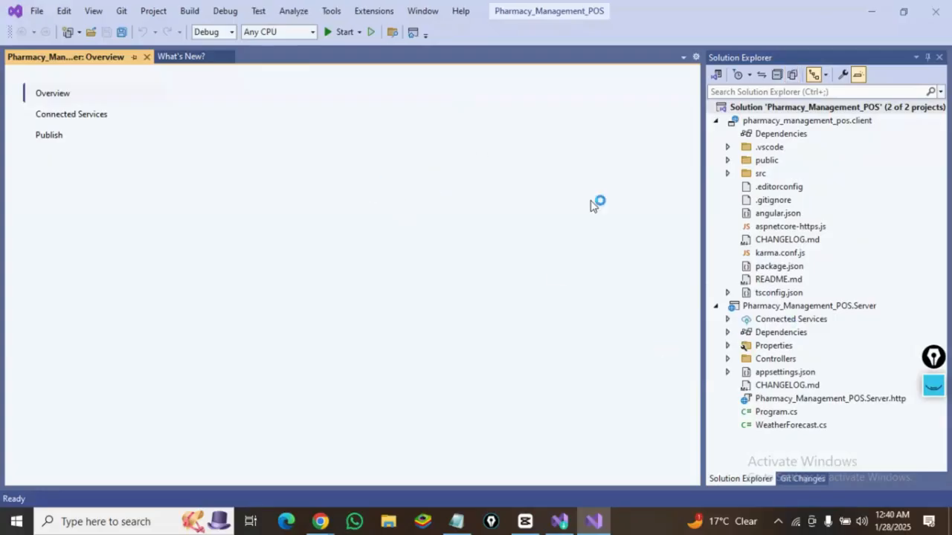
- Close the Overview and What's New tabs and collapse the server project in Solution Explorer, keeping the client project expanded
click(146, 60)
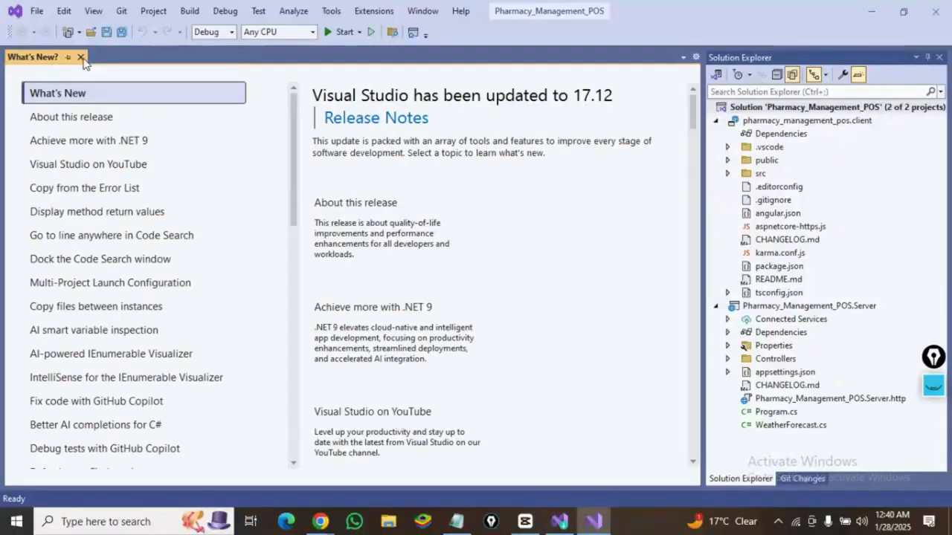
click(81, 57)
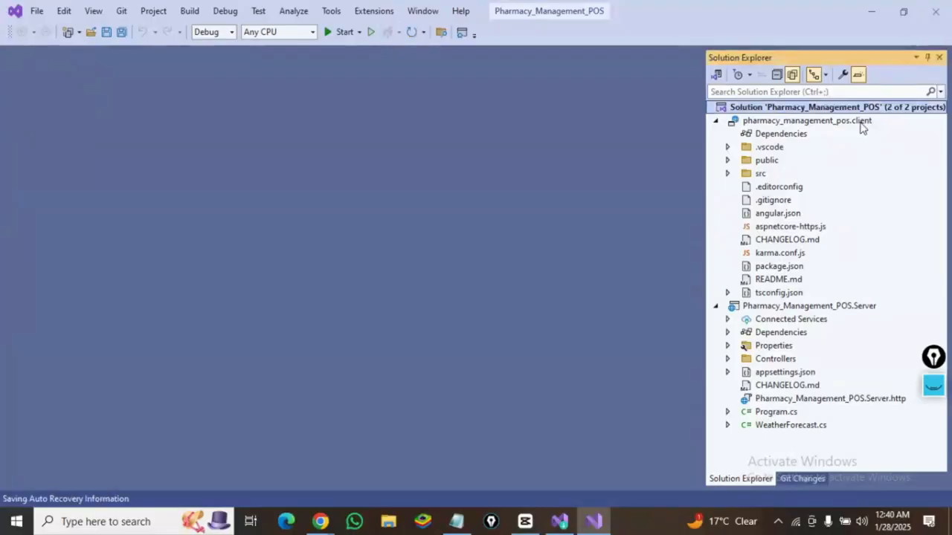
click(715, 120)
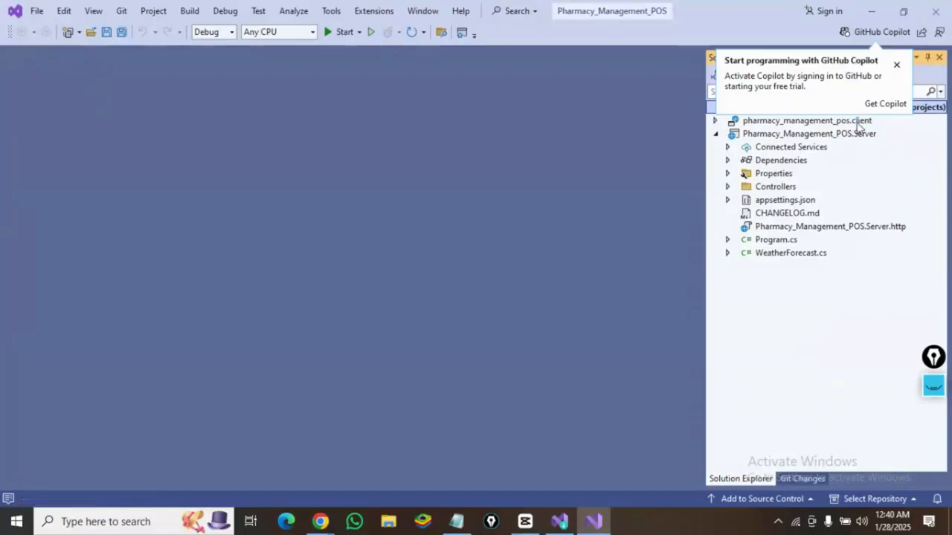
click(716, 135)
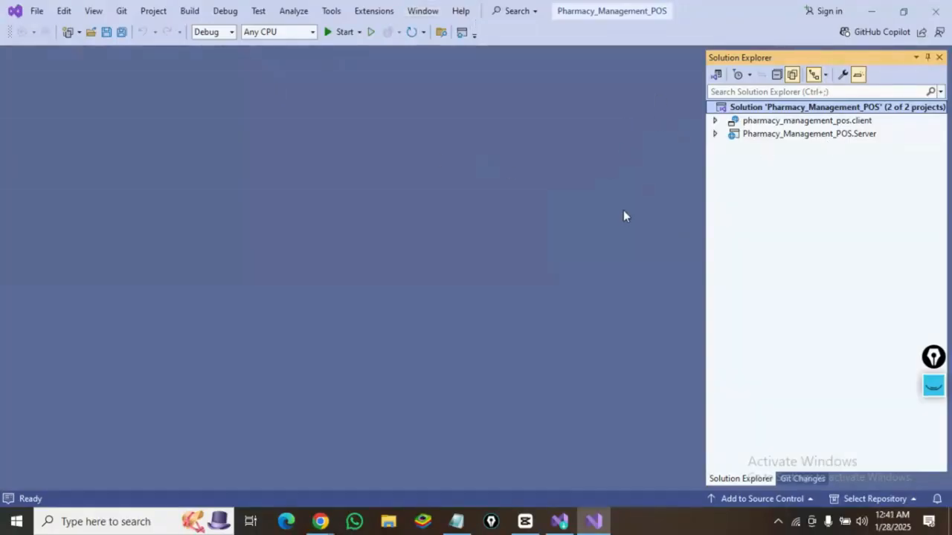
click(715, 121)
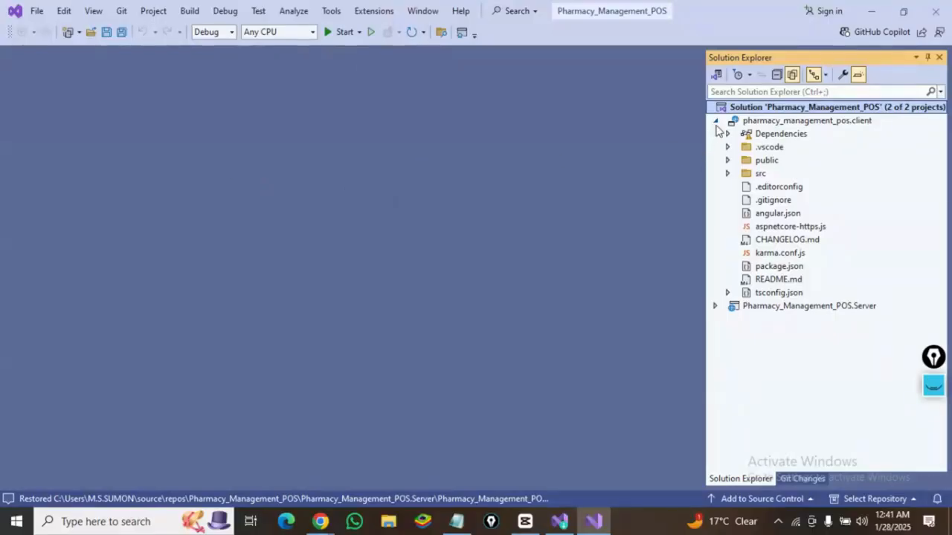
- Expand the client project's src and app folders and open app.component.html
click(728, 174)
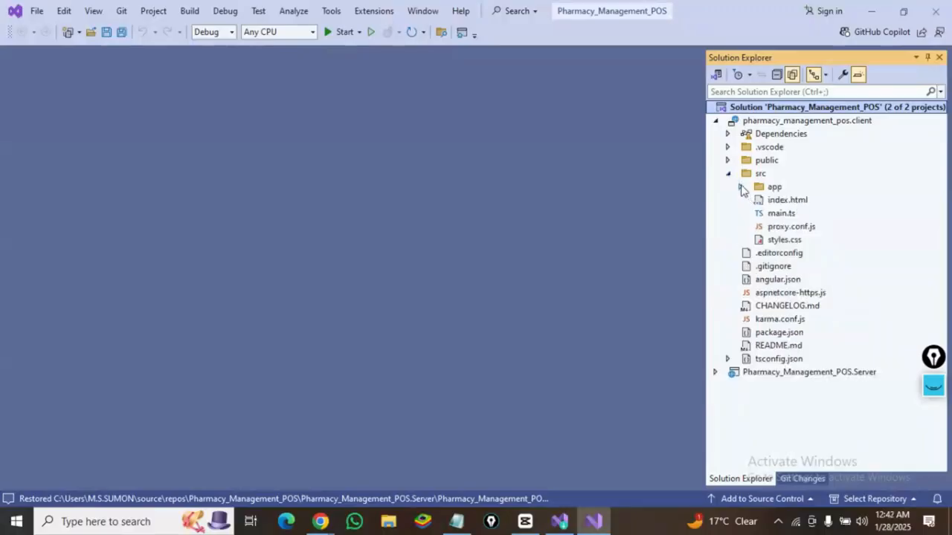
click(740, 188)
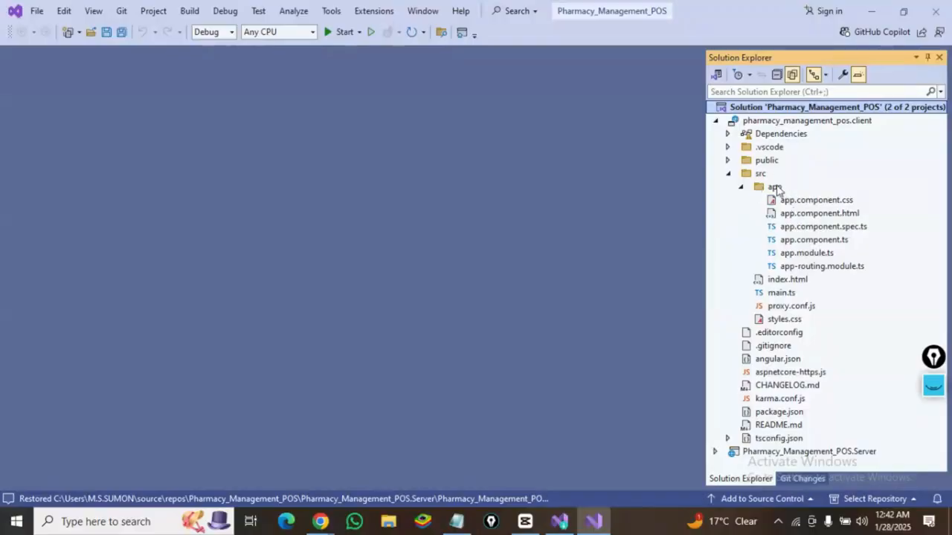
click(845, 214)
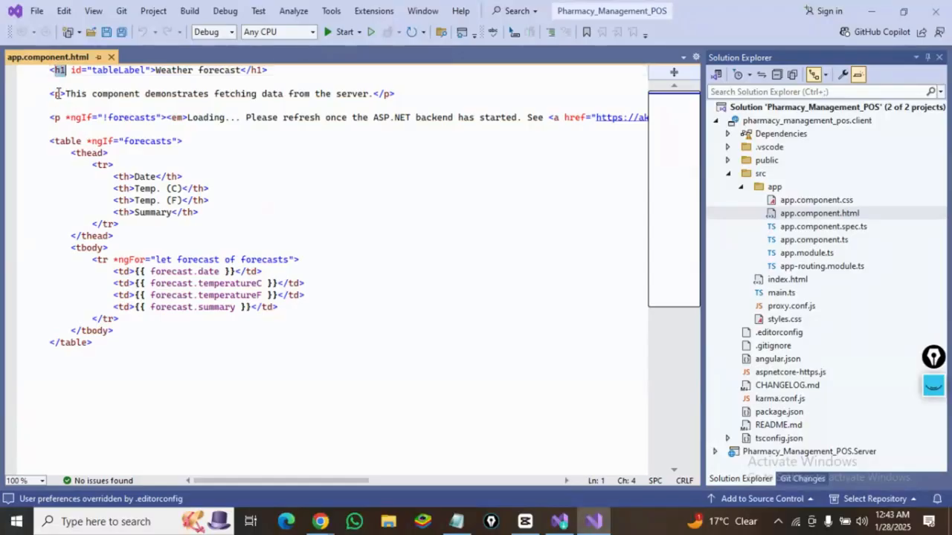
- Examine the weather forecast table markup in app.component.html, highlighting its header row
click(56, 94)
click(56, 118)
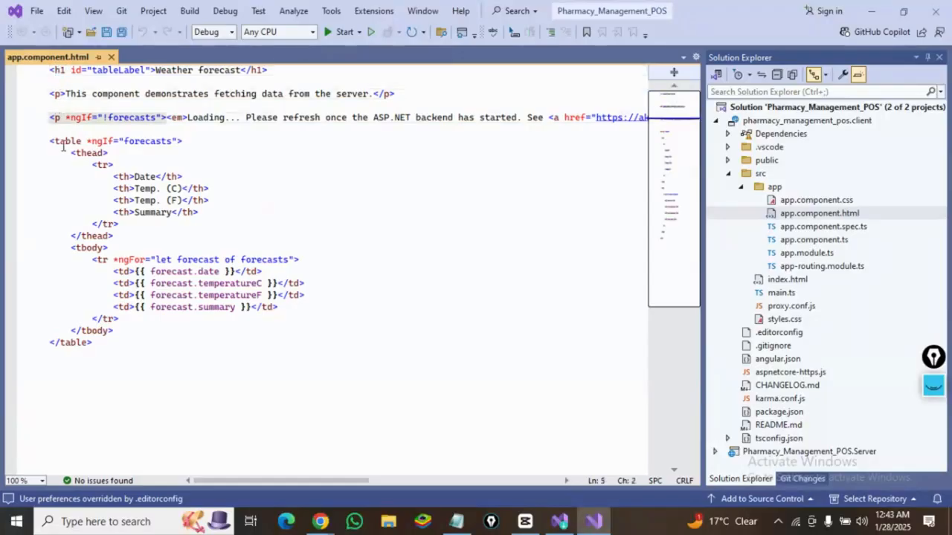
click(60, 141)
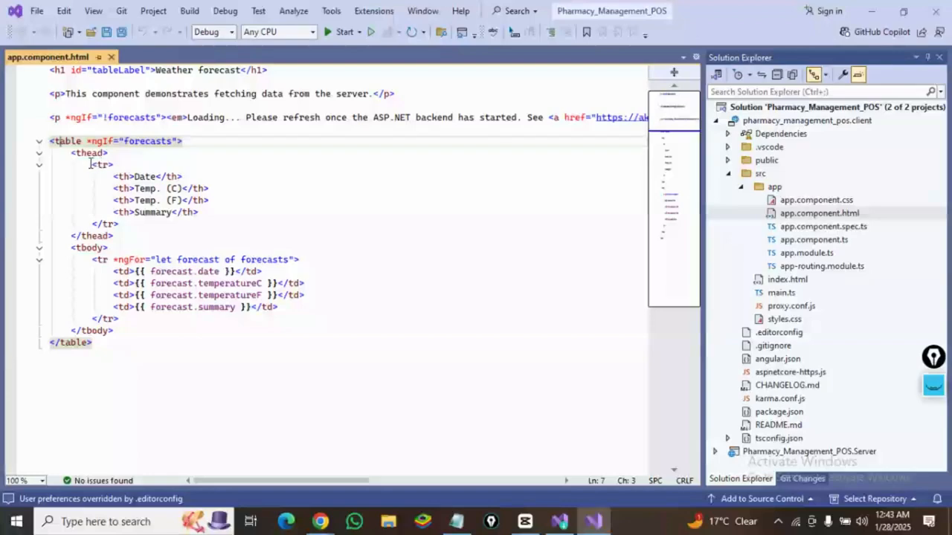
drag(91, 164, 206, 213)
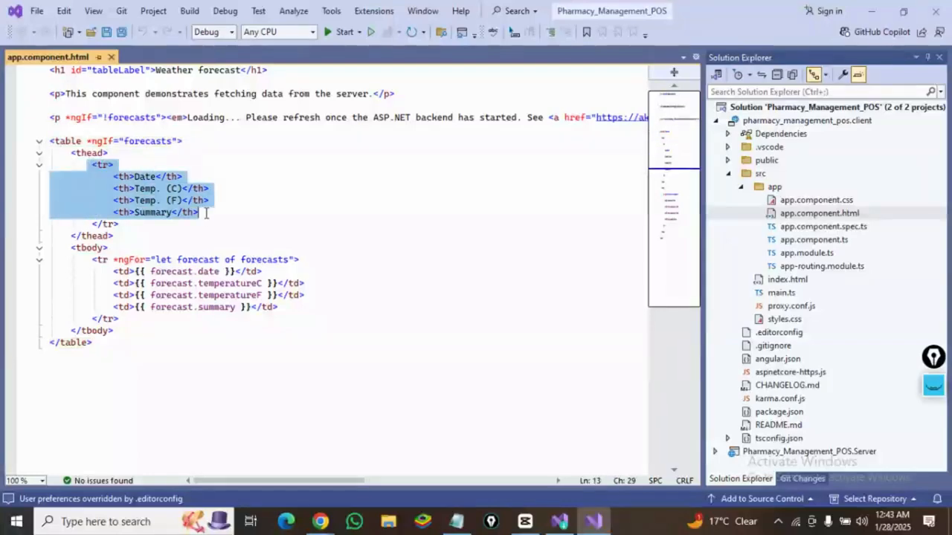
click(146, 178)
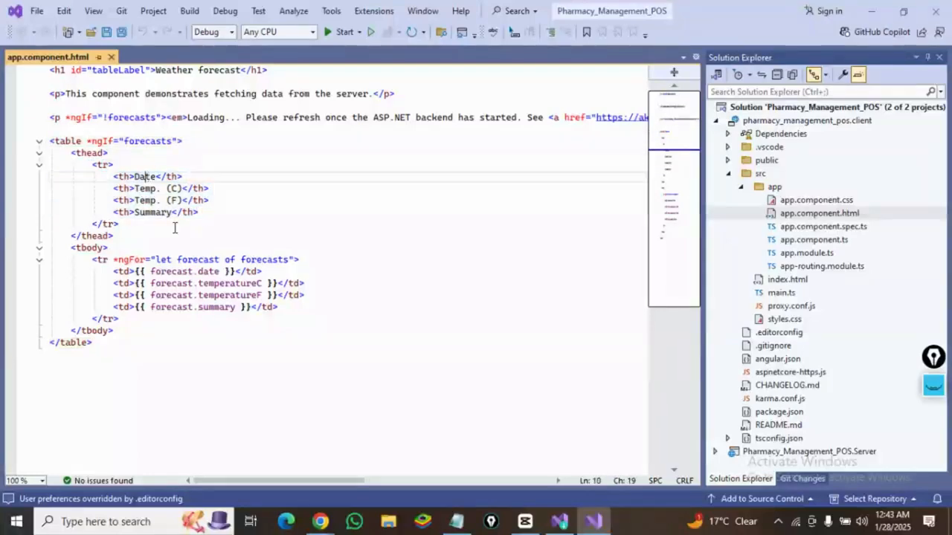
- Examine the forecast row bindings, the intro paragraph and the table element's ngIf markup in app.component.html
drag(135, 272, 233, 273)
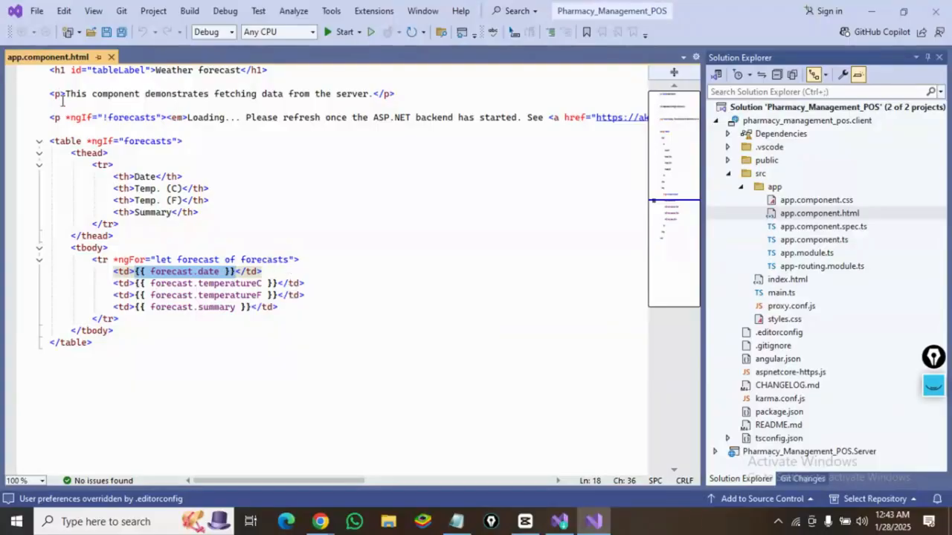
click(55, 71)
click(58, 93)
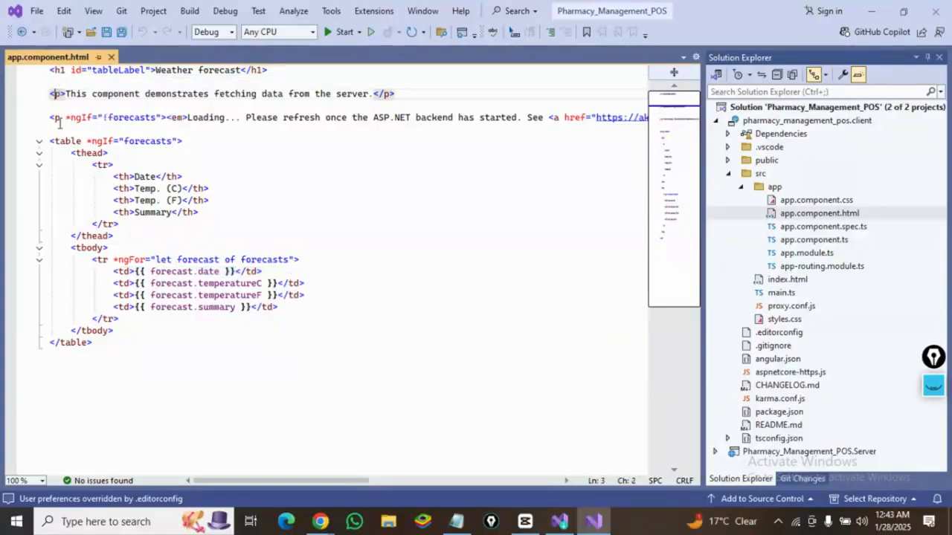
click(61, 140)
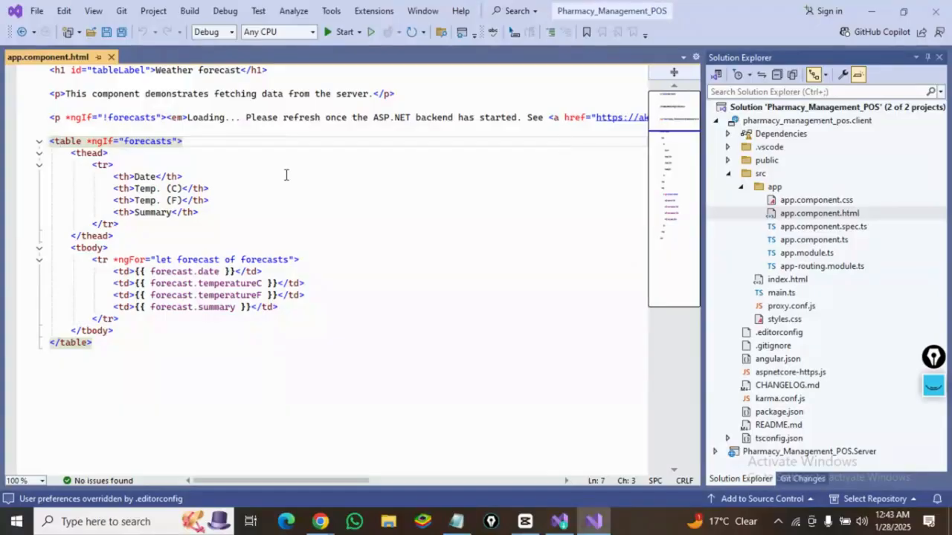
click(219, 163)
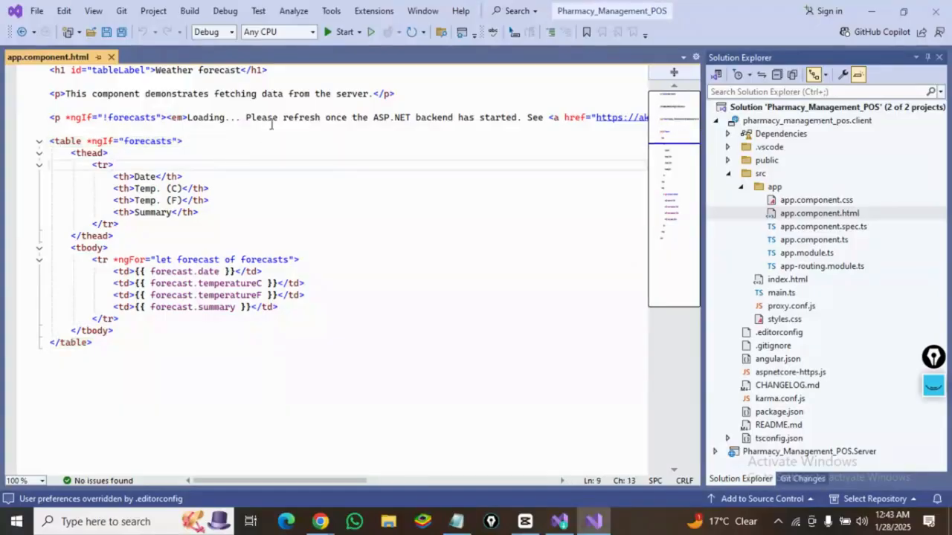
mouse_move(304, 510)
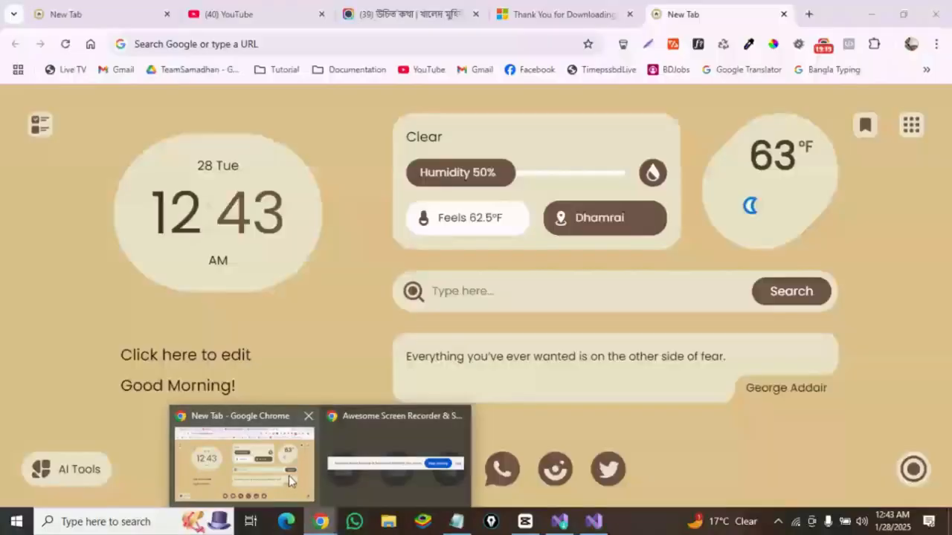
click(289, 476)
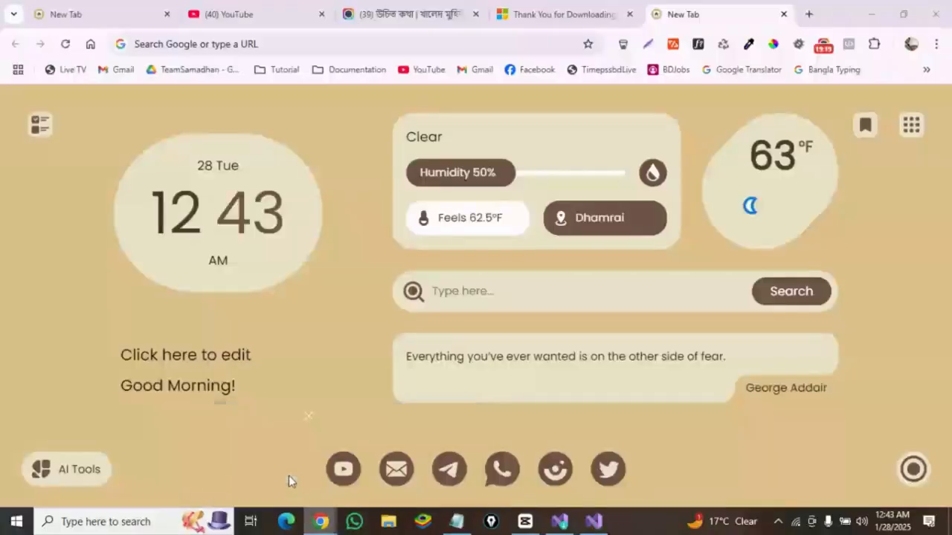
click(821, 48)
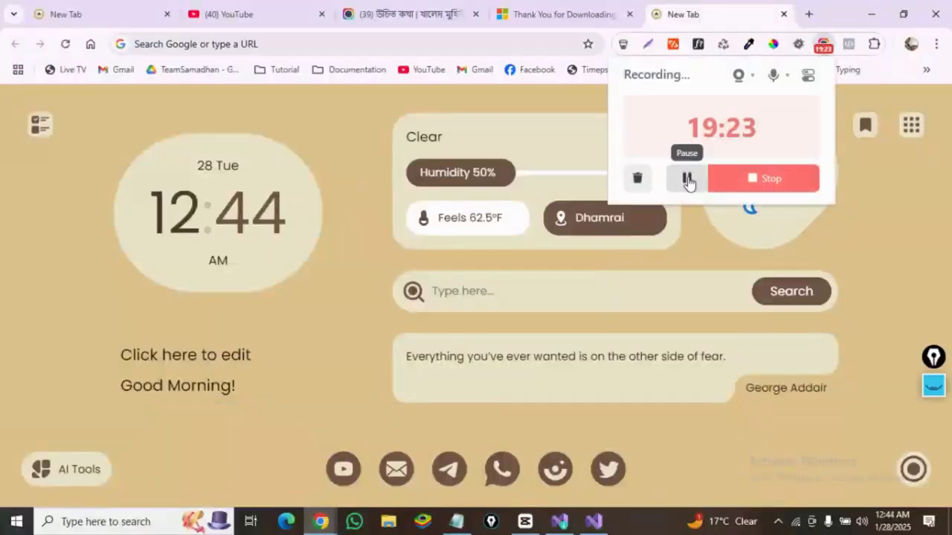